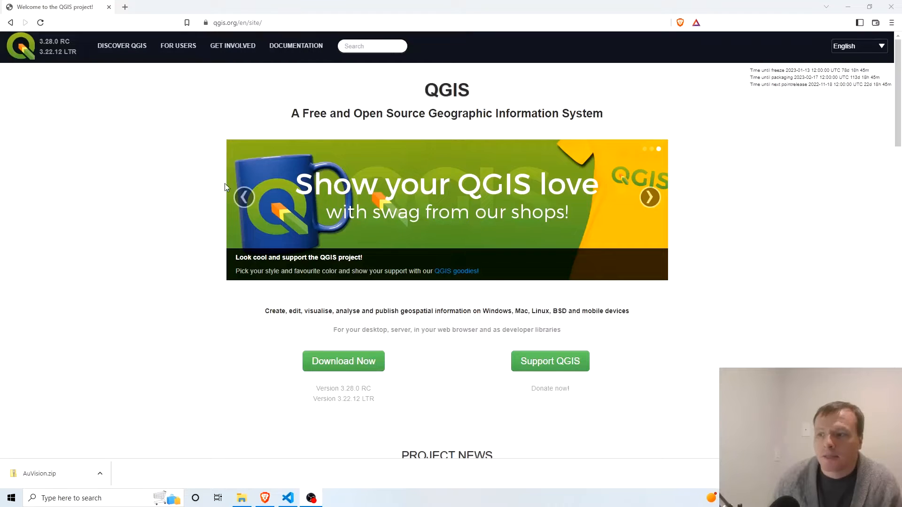
pyautogui.click(330, 365)
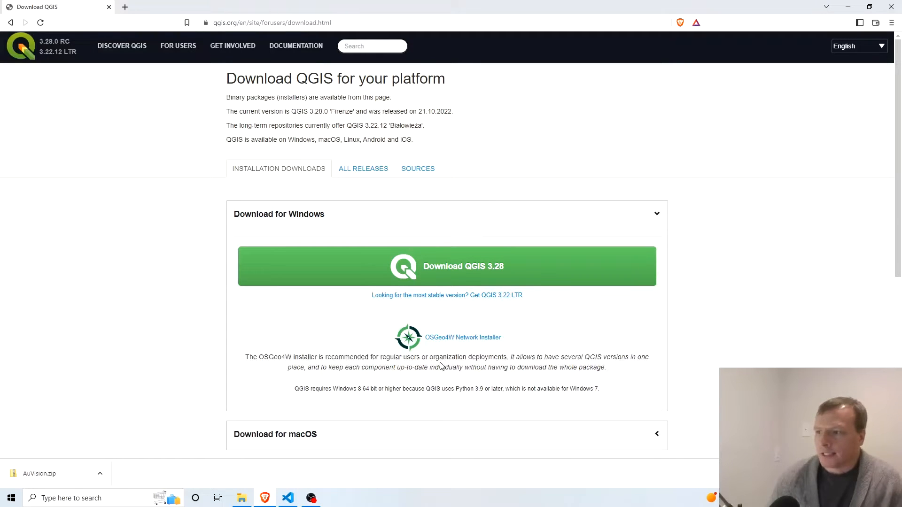
pyautogui.click(550, 271)
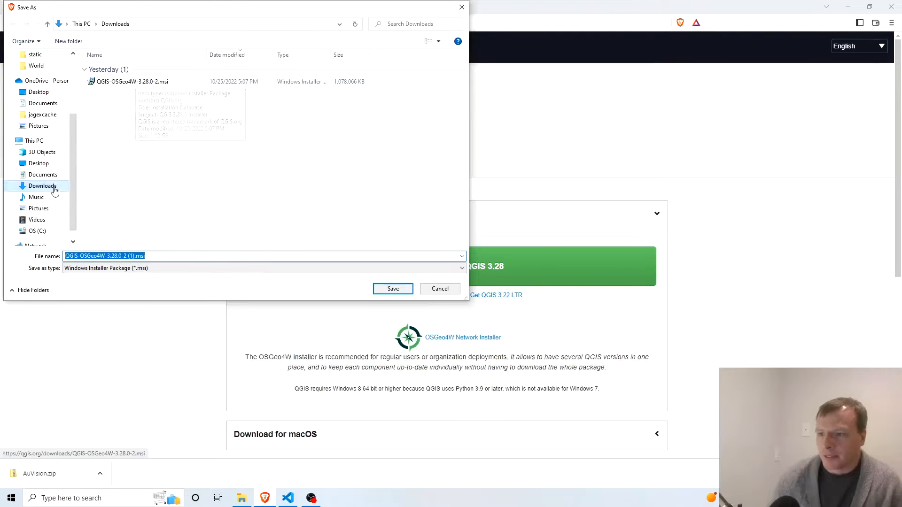
pyautogui.click(448, 290)
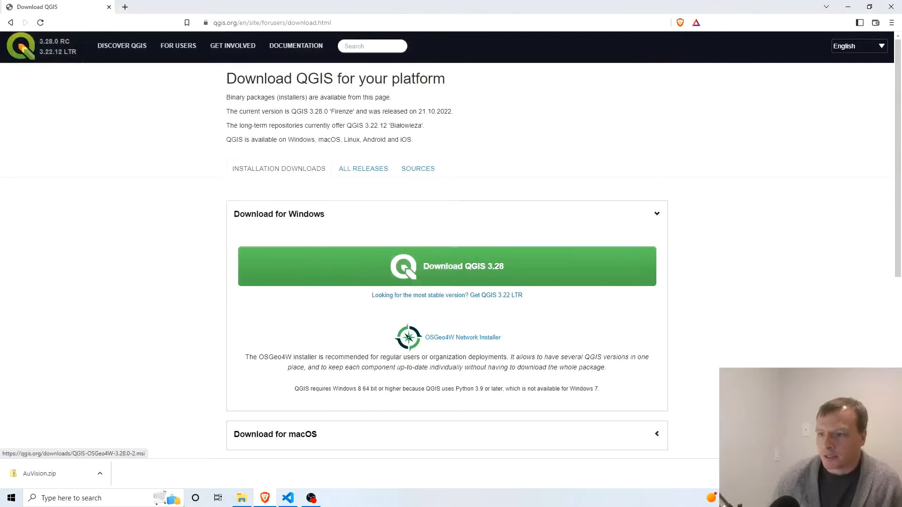
# Run the QGIS-OSGeo4W-3.28.0-2.msi installer from the Downloads folder and complete its setup wizard.
pyautogui.click(242, 499)
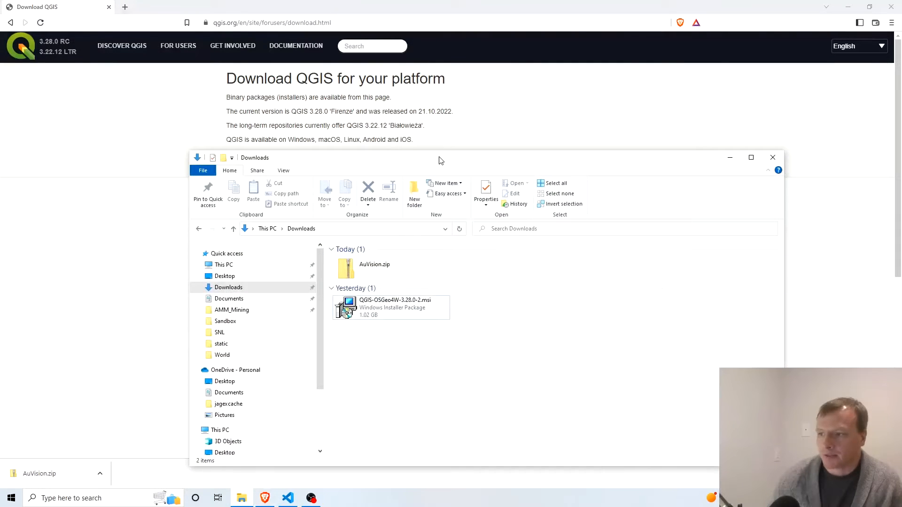
pyautogui.moveTo(438, 158); pyautogui.dragTo(357, 115)
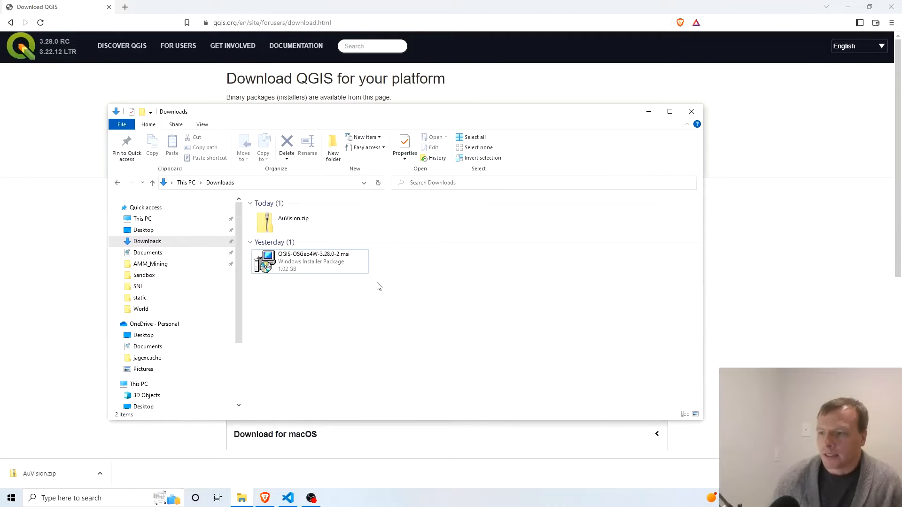
pyautogui.doubleClick(327, 262)
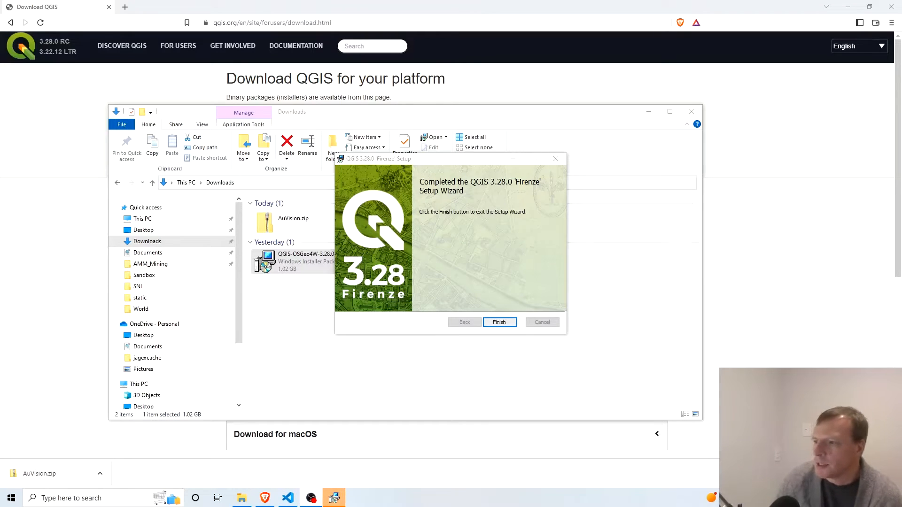
pyautogui.click(510, 322)
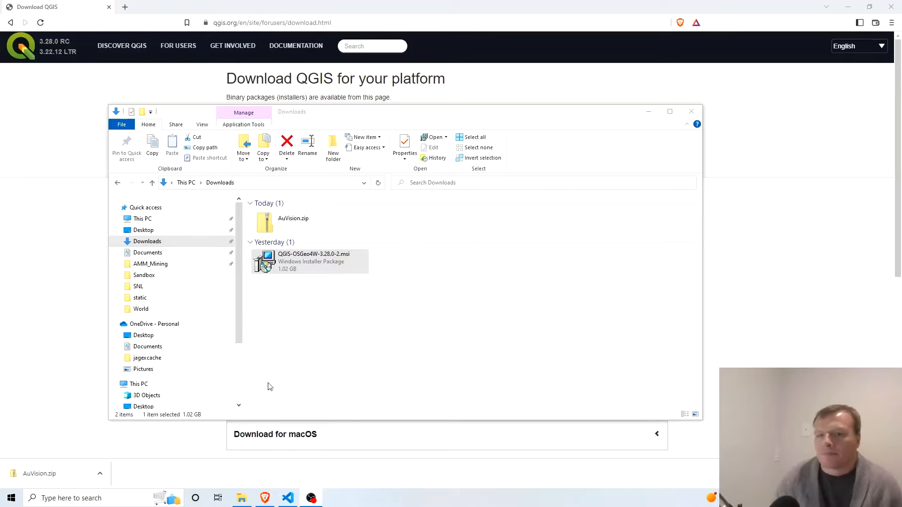
# Find and launch QGIS Desktop, and create a new empty project from the EPSG:4326 - WGS 84 template.
pyautogui.click(99, 500)
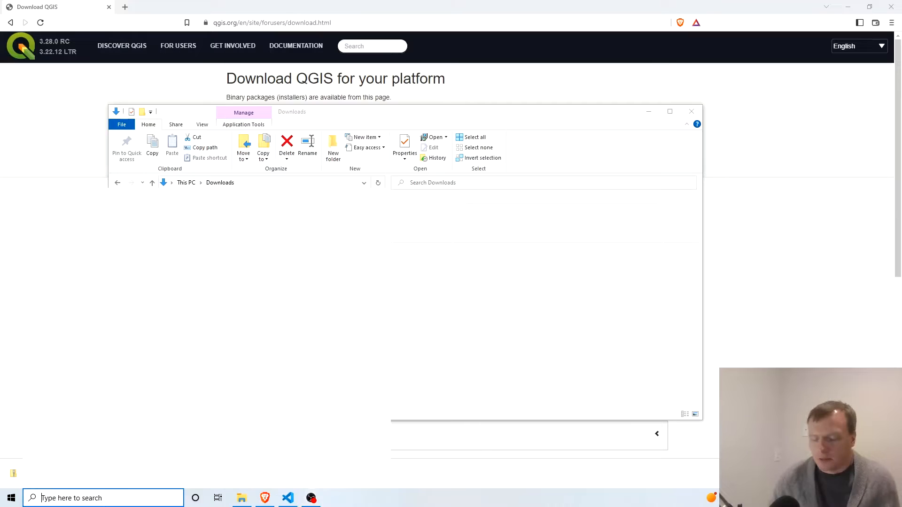
pyautogui.write('qgis')
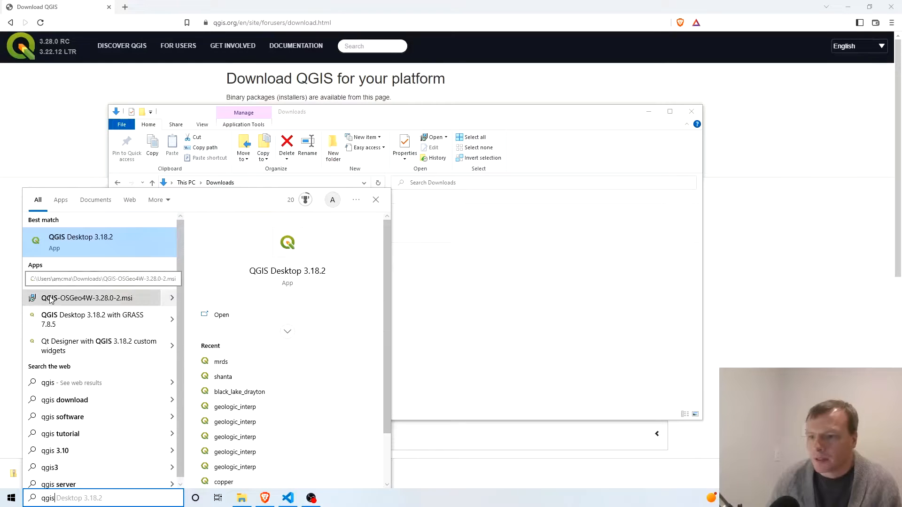
pyautogui.click(72, 282)
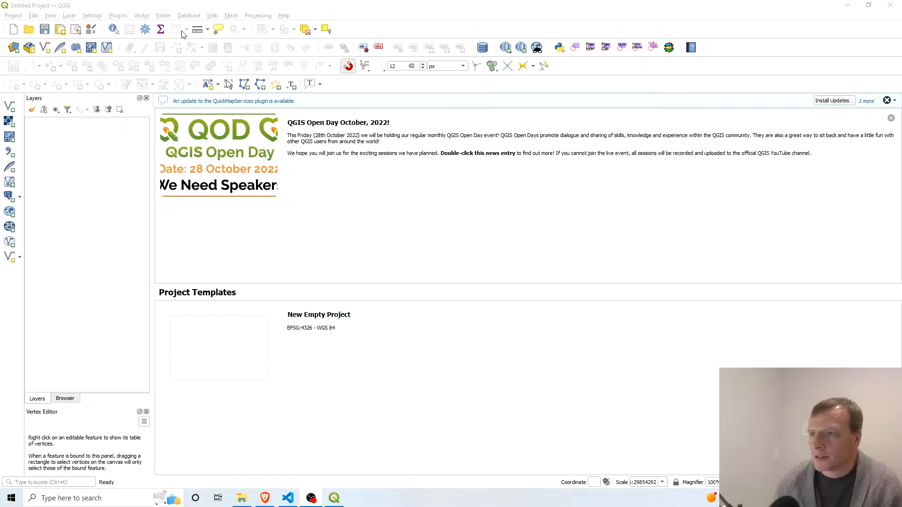
pyautogui.click(218, 346)
pyautogui.doubleClick(218, 346)
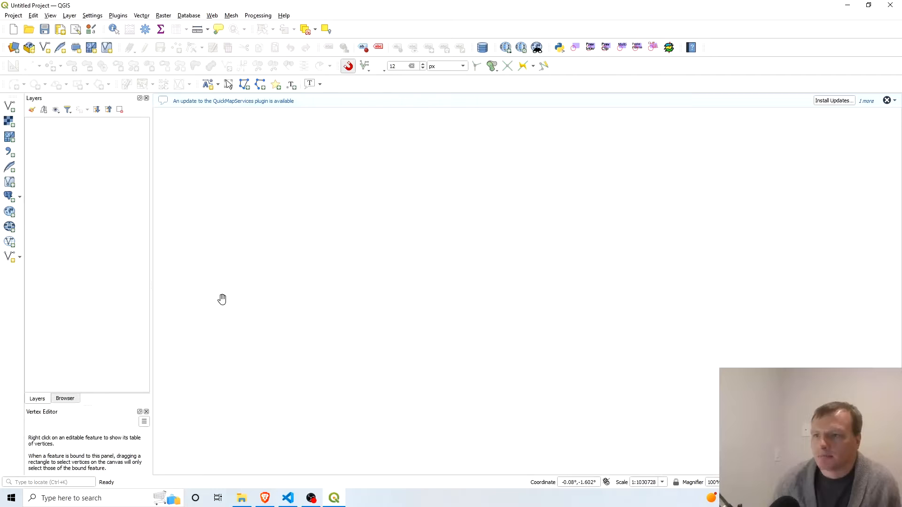
# Browse for a vector dataset to add and extract AuVision.zip into an AuVision folder inside Downloads.
pyautogui.click(9, 108)
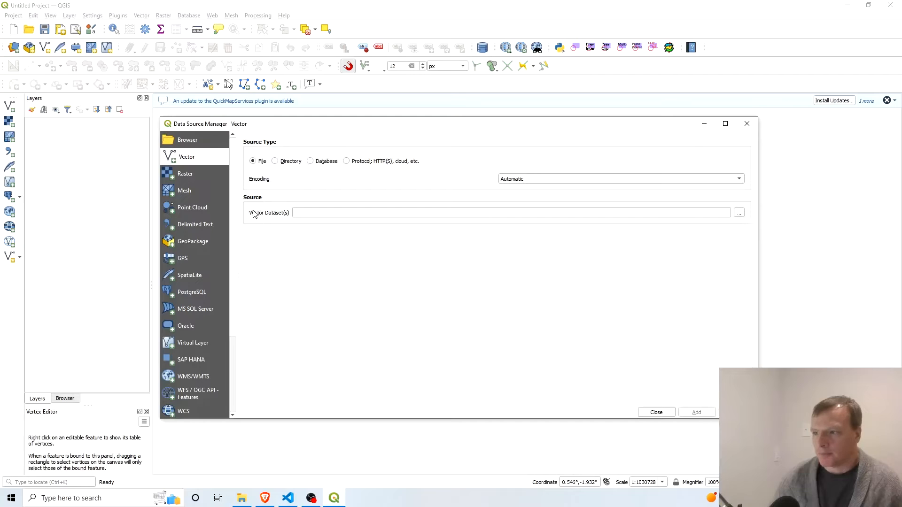
pyautogui.click(739, 215)
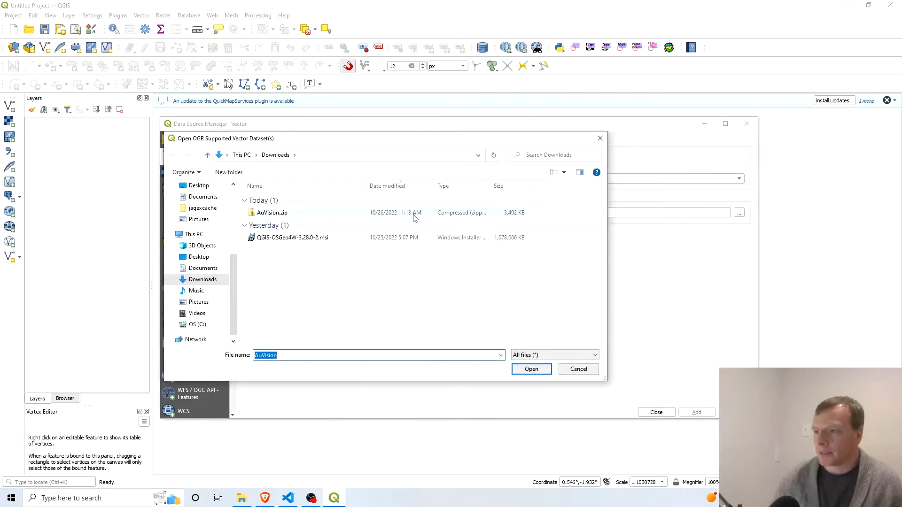
pyautogui.click(271, 213)
pyautogui.rightClick(272, 212)
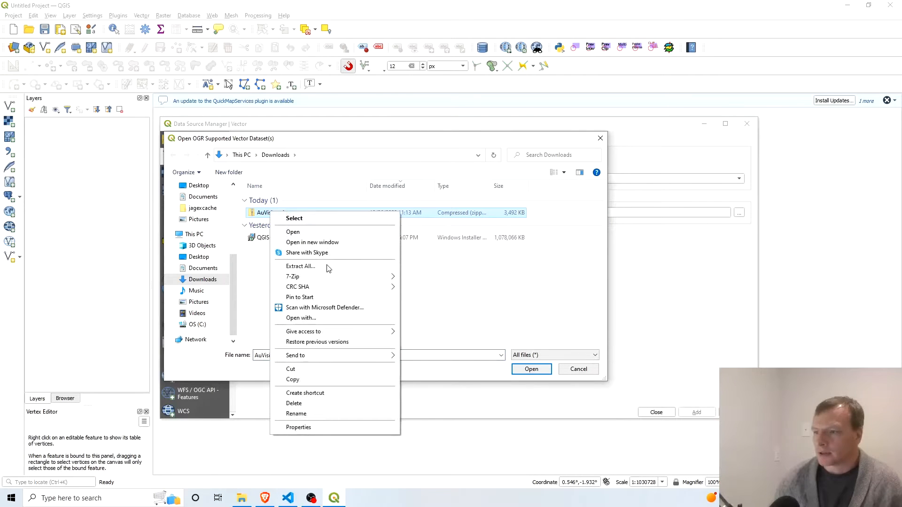
pyautogui.click(301, 266)
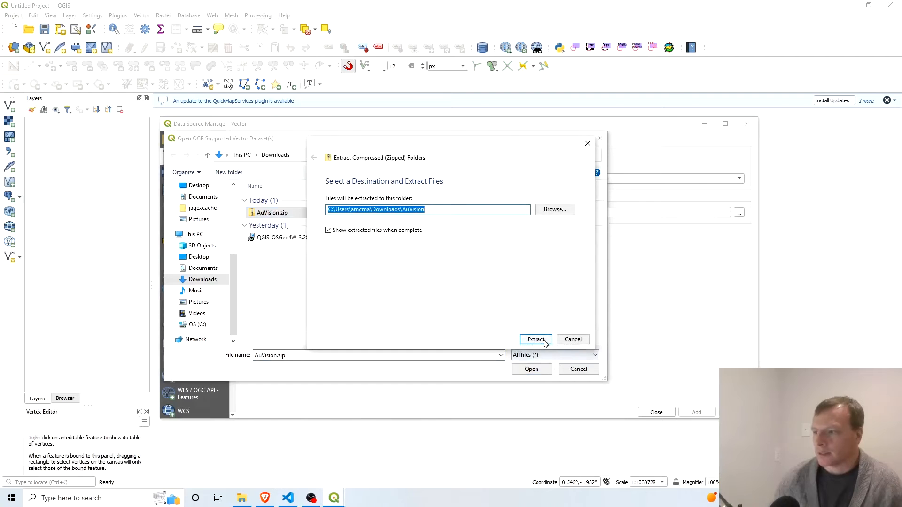
pyautogui.click(540, 340)
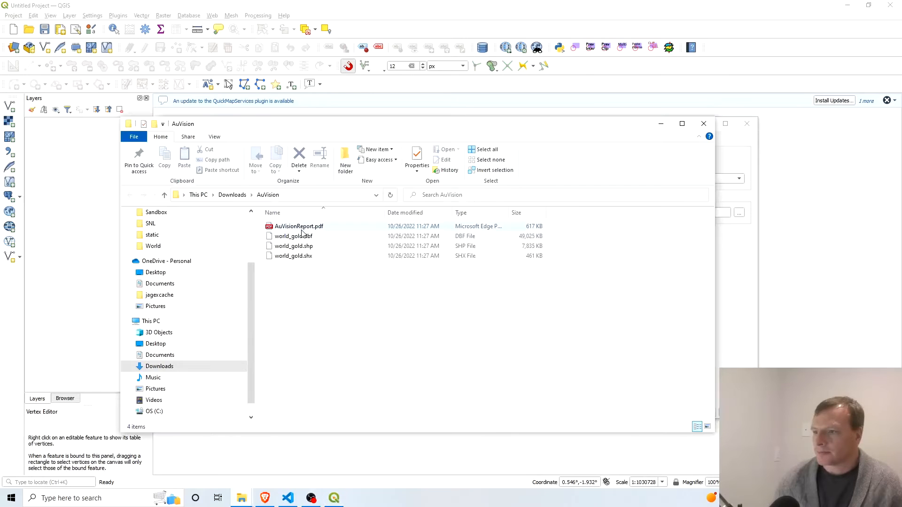
pyautogui.click(703, 124)
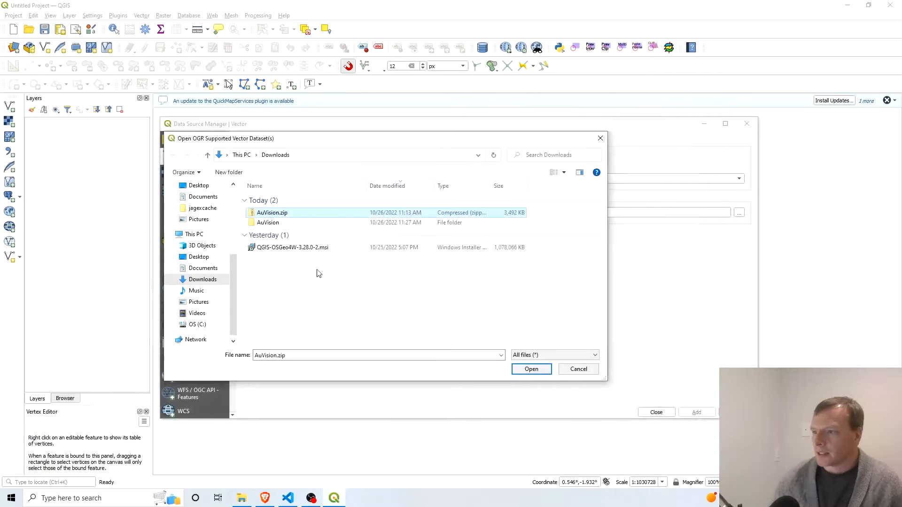
# Add world_gold.shp from the extracted AuVision folder to the project as a vector layer.
pyautogui.doubleClick(270, 222)
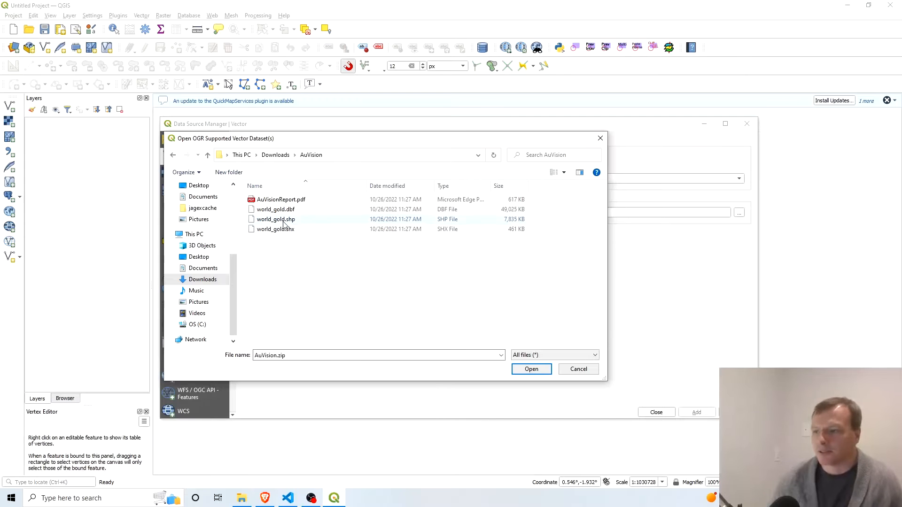
pyautogui.click(284, 224)
pyautogui.click(544, 371)
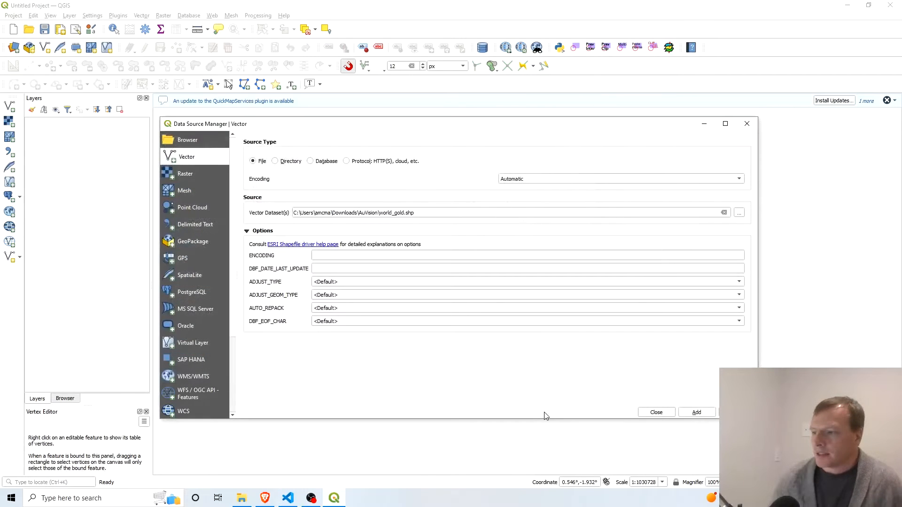
pyautogui.click(696, 412)
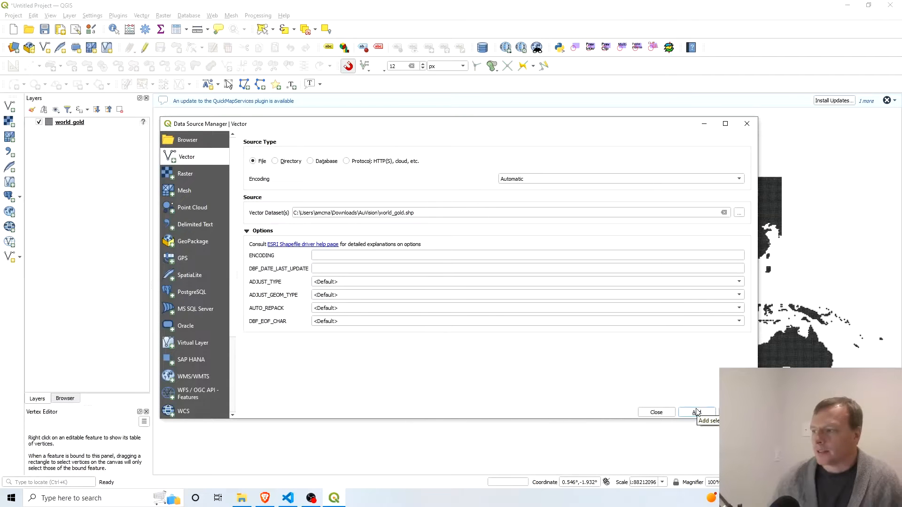
pyautogui.click(747, 124)
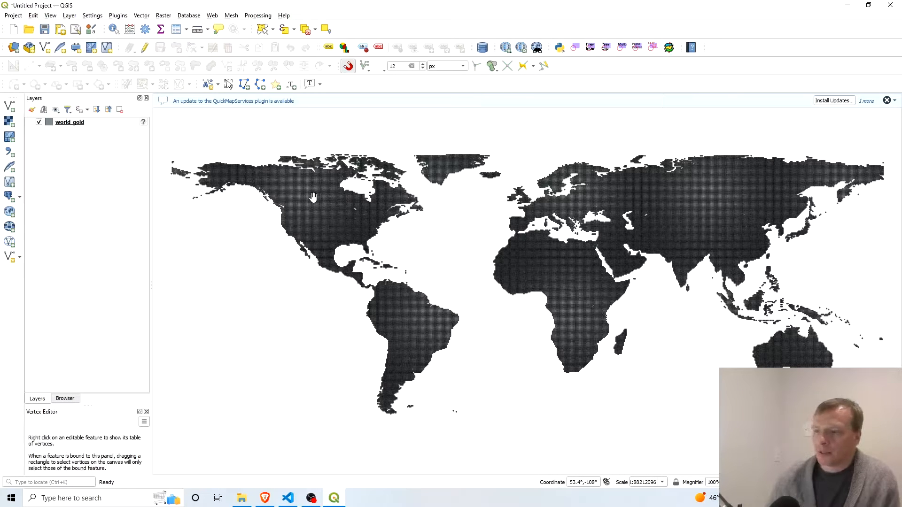
# Examine the grid cells of the world_gold layer up close over North America and across the whole world map.
pyautogui.scroll(3, 317, 206)
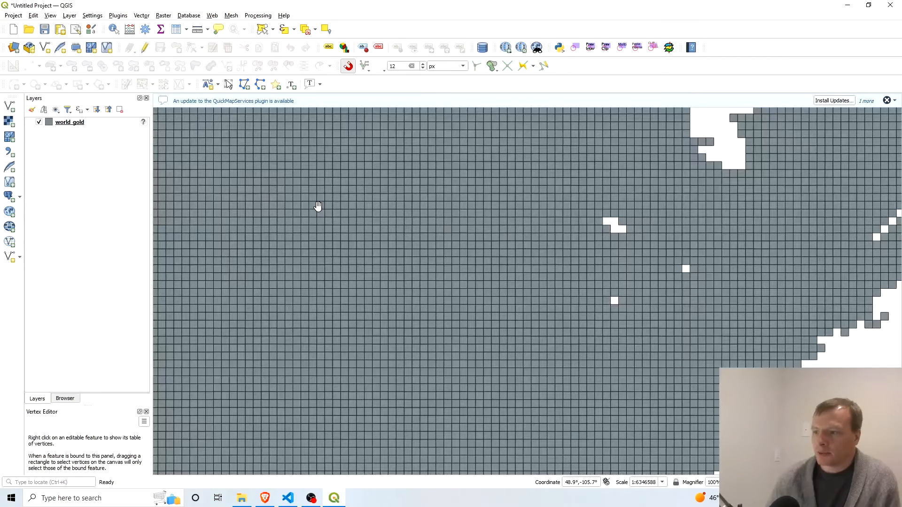
pyautogui.scroll(-2, 317, 206)
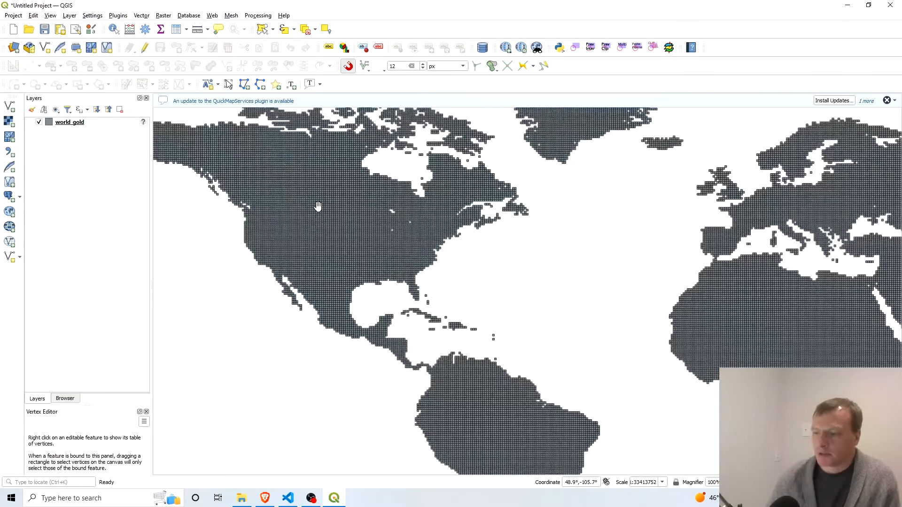
pyautogui.scroll(-2, 317, 206)
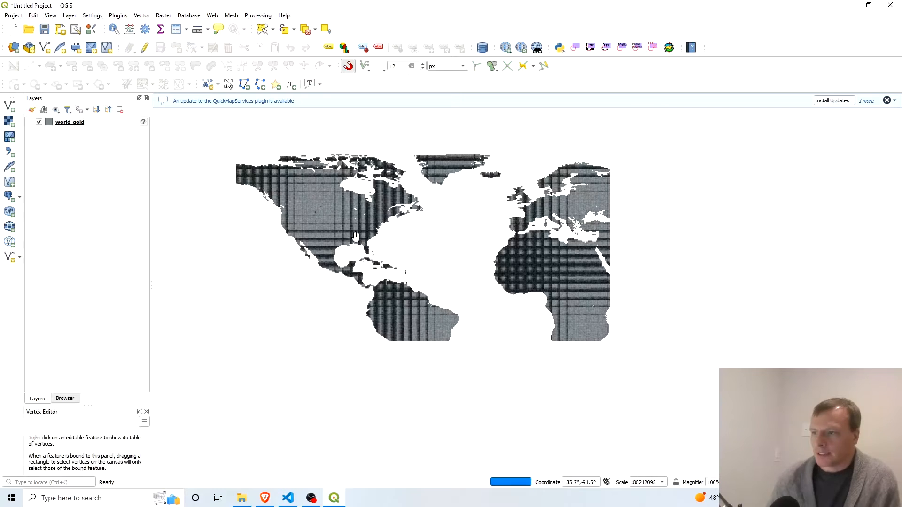
pyautogui.moveTo(459, 246); pyautogui.dragTo(309, 288)
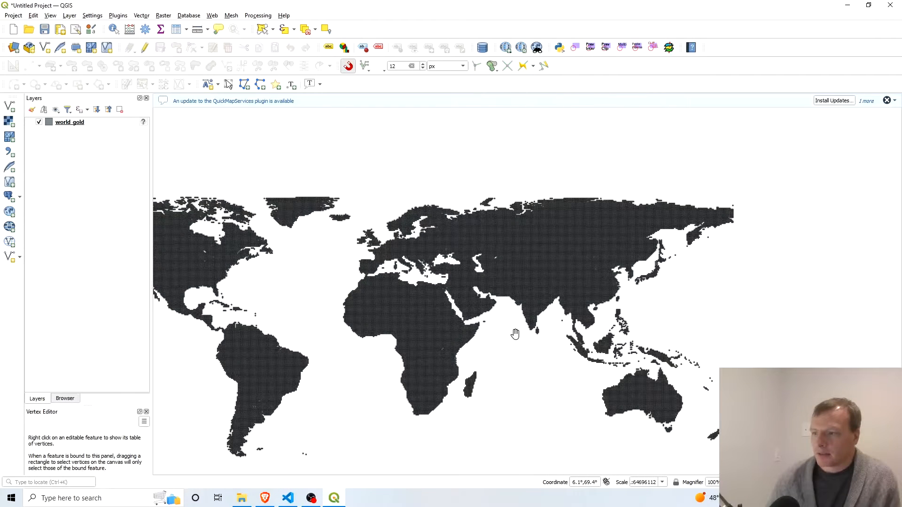
pyautogui.moveTo(298, 286); pyautogui.dragTo(381, 256)
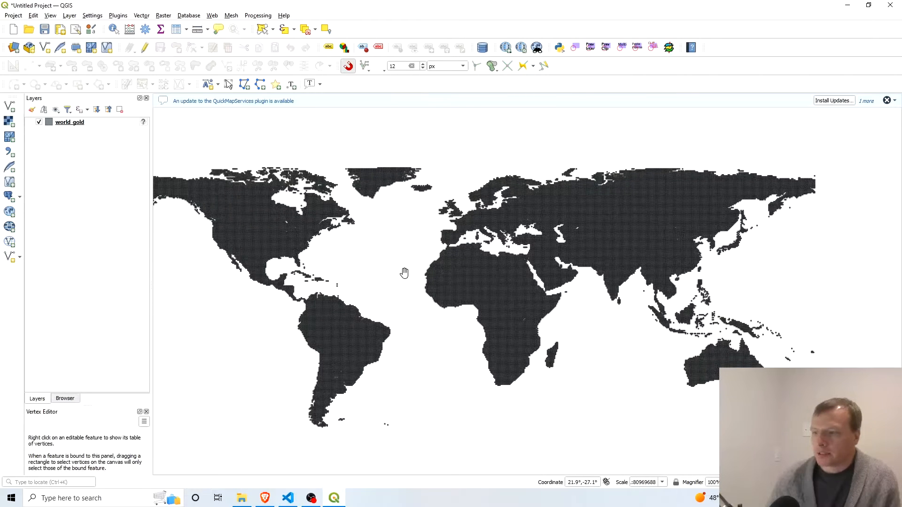
pyautogui.moveTo(312, 258); pyautogui.dragTo(372, 258)
pyautogui.scroll(2, 311, 222)
pyautogui.scroll(3, 312, 221)
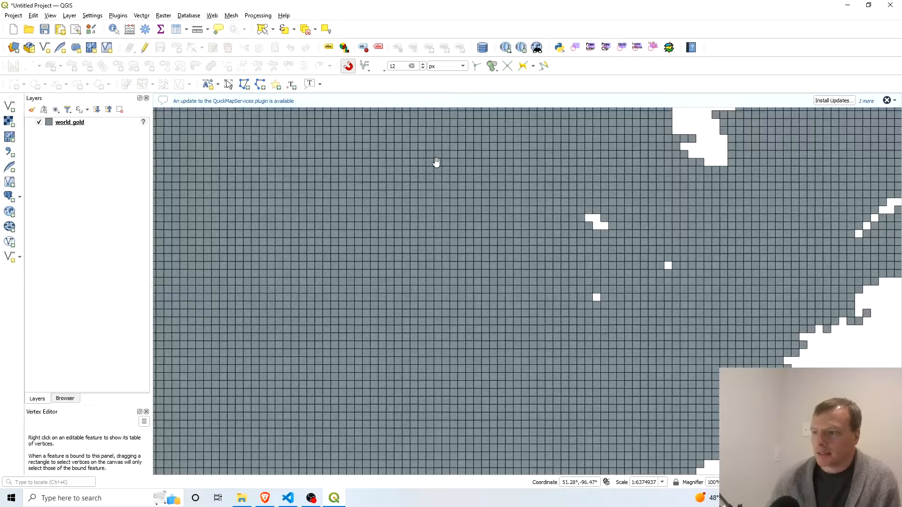
pyautogui.scroll(-2, 338, 223)
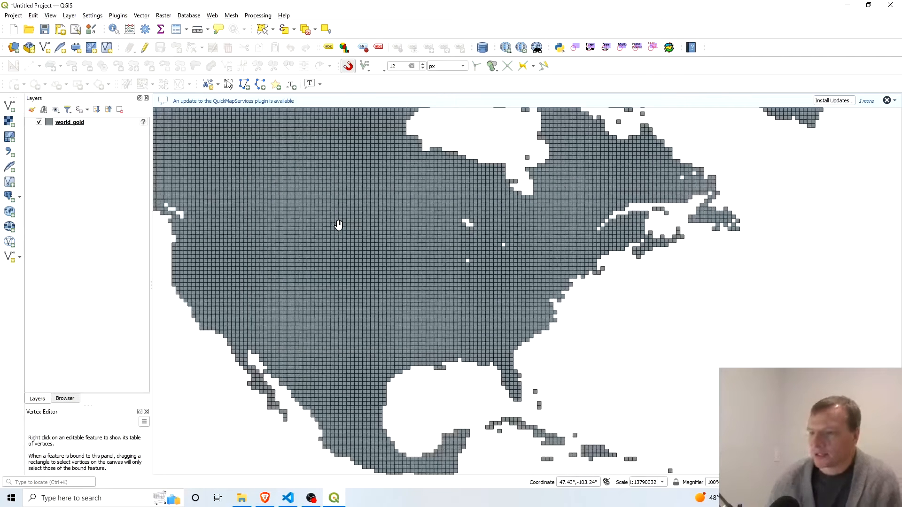
pyautogui.scroll(-2, 338, 223)
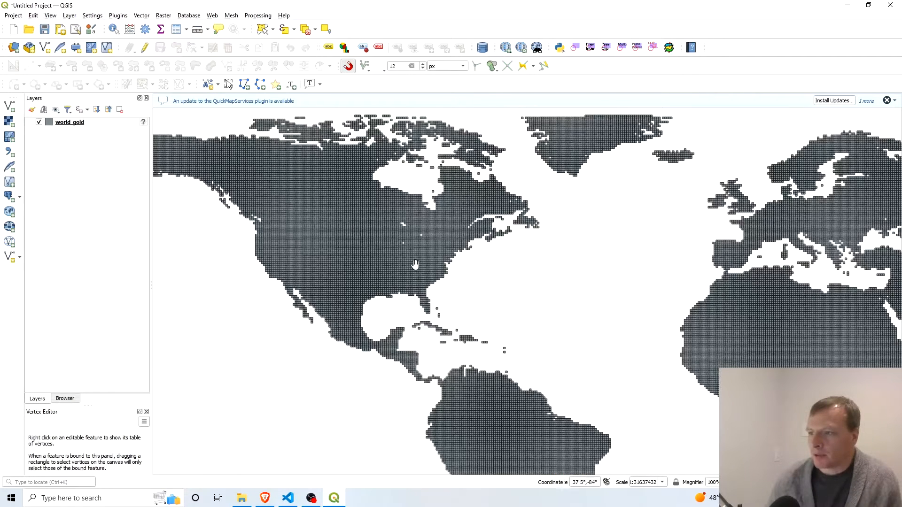
pyautogui.moveTo(501, 277); pyautogui.dragTo(530, 286)
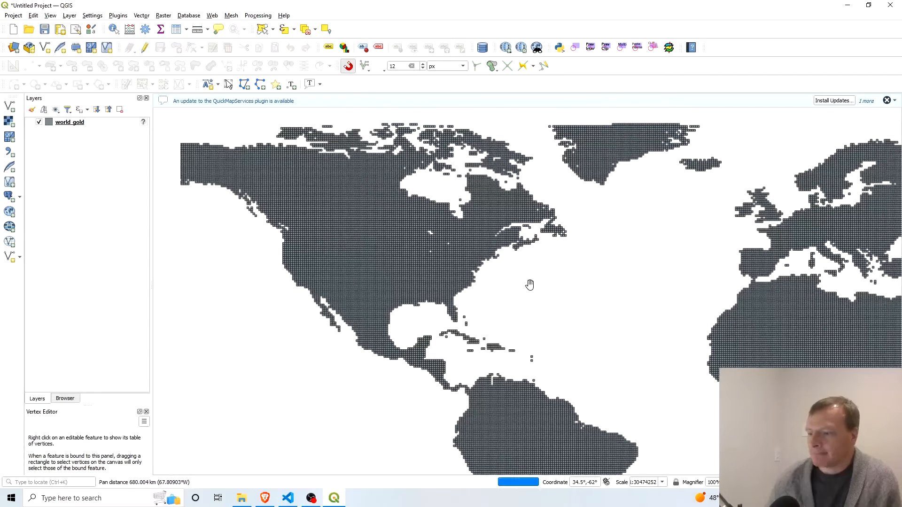
# Review the columns in the attribute table of the world_gold layer, including those further along, and close the table.
pyautogui.rightClick(75, 124)
pyautogui.click(115, 140)
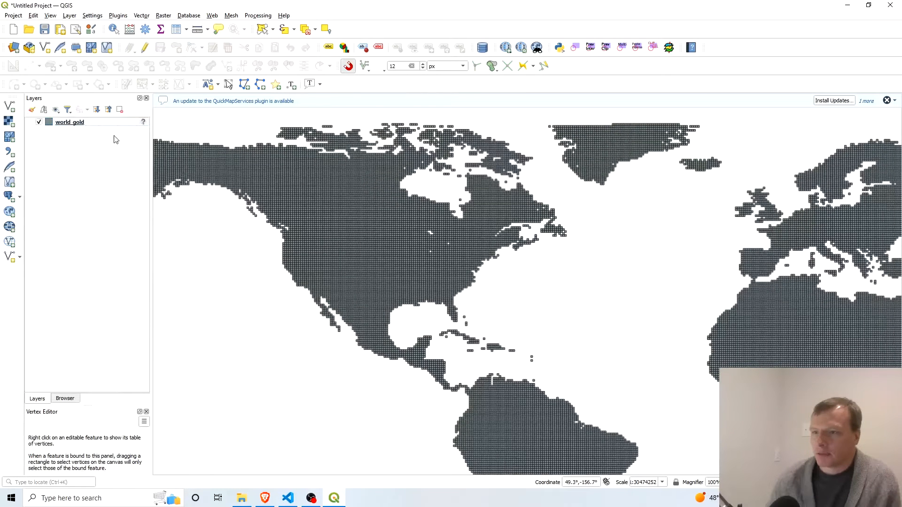
pyautogui.rightClick(75, 125)
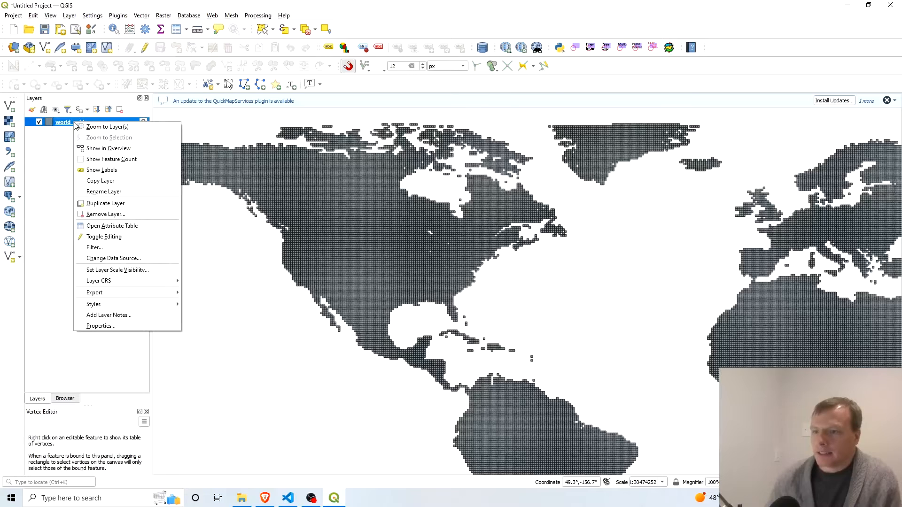
pyautogui.click(141, 226)
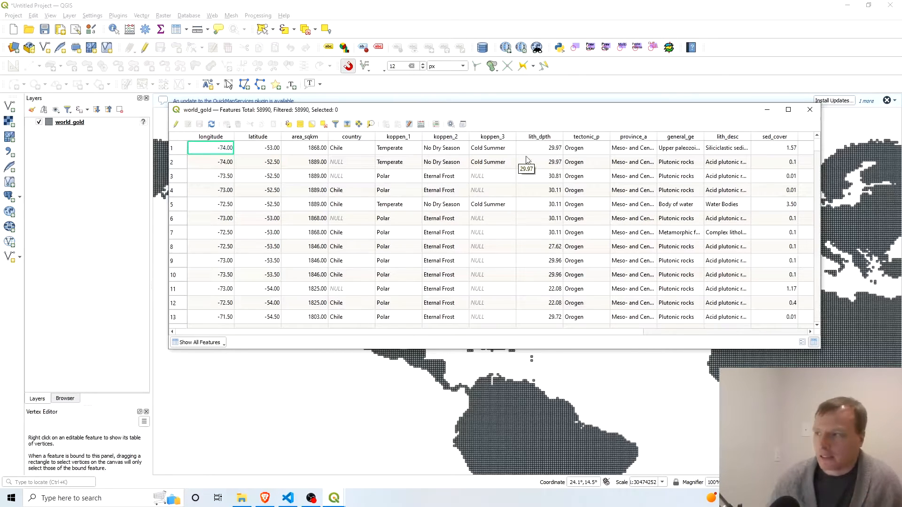
pyautogui.hscroll(1, 500, 332)
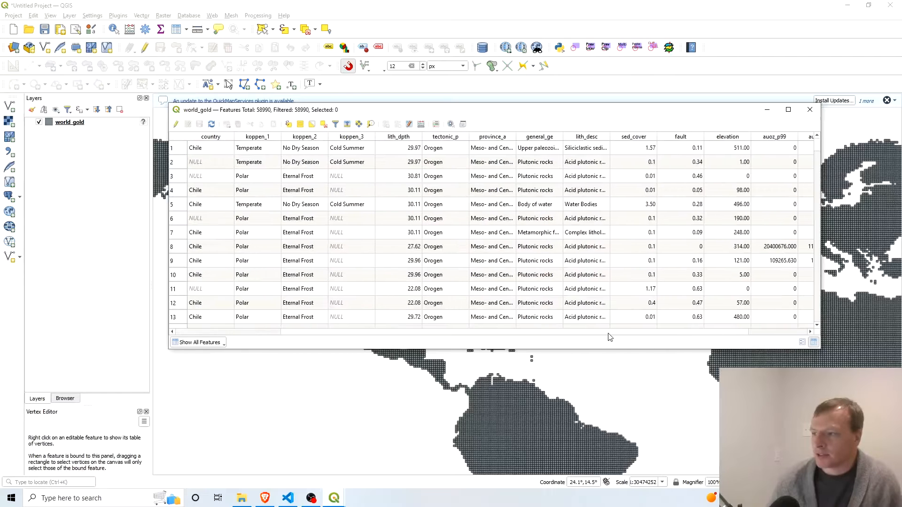
pyautogui.click(810, 109)
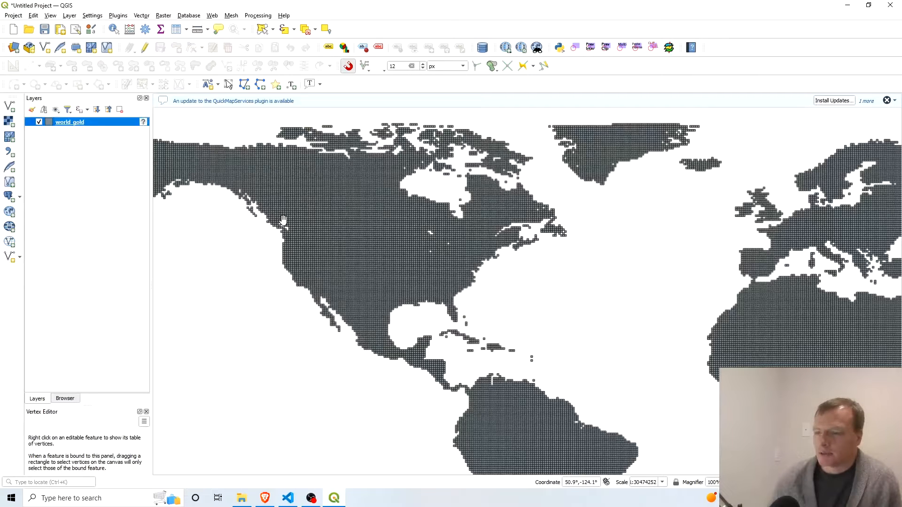
# Switch the world_gold layer's symbology to Graduated, based on the auoz_p99 field.
pyautogui.rightClick(75, 123)
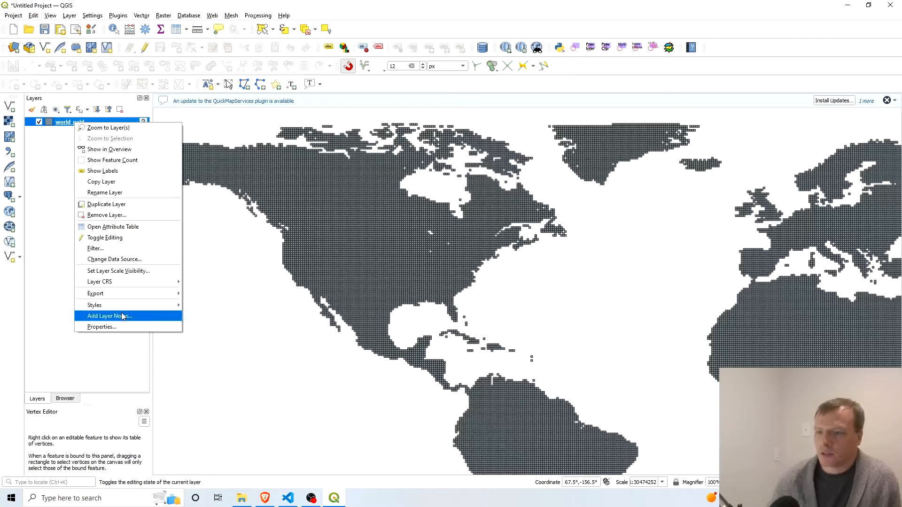
pyautogui.click(130, 327)
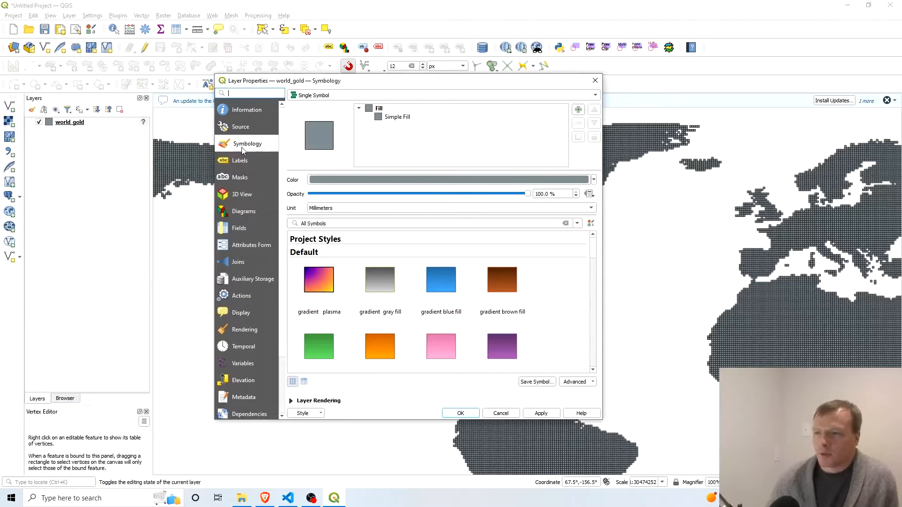
pyautogui.click(243, 127)
pyautogui.click(245, 147)
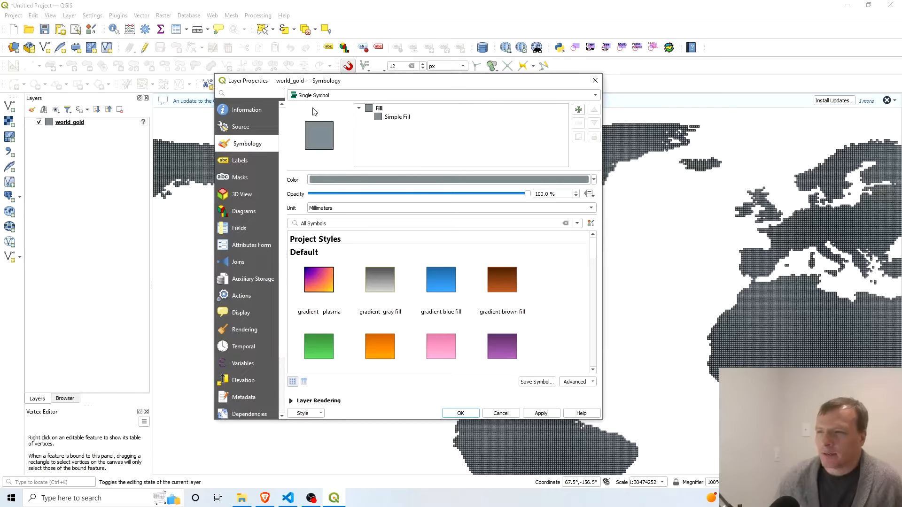
pyautogui.click(368, 95)
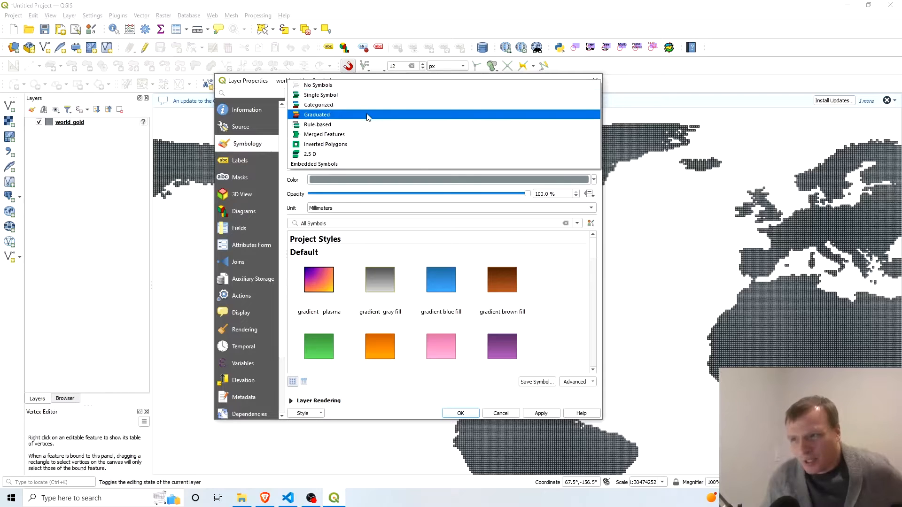
pyautogui.click(367, 117)
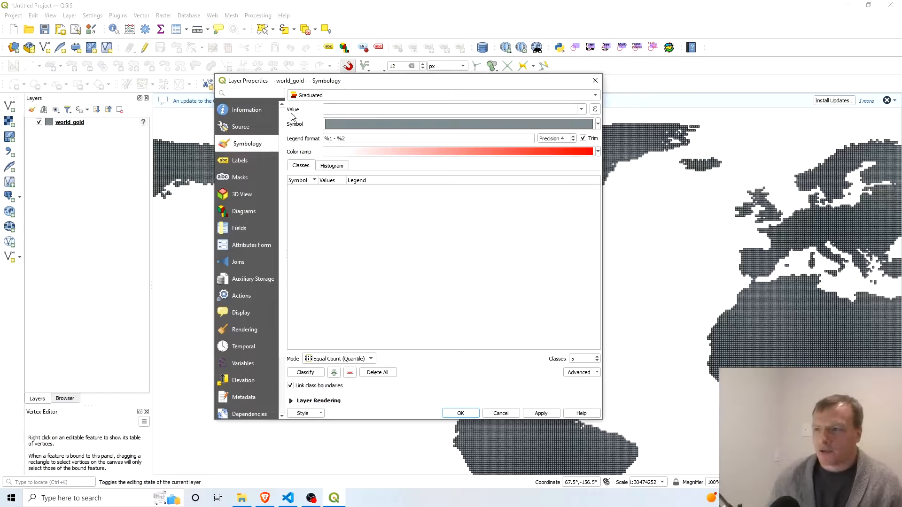
pyautogui.click(583, 110)
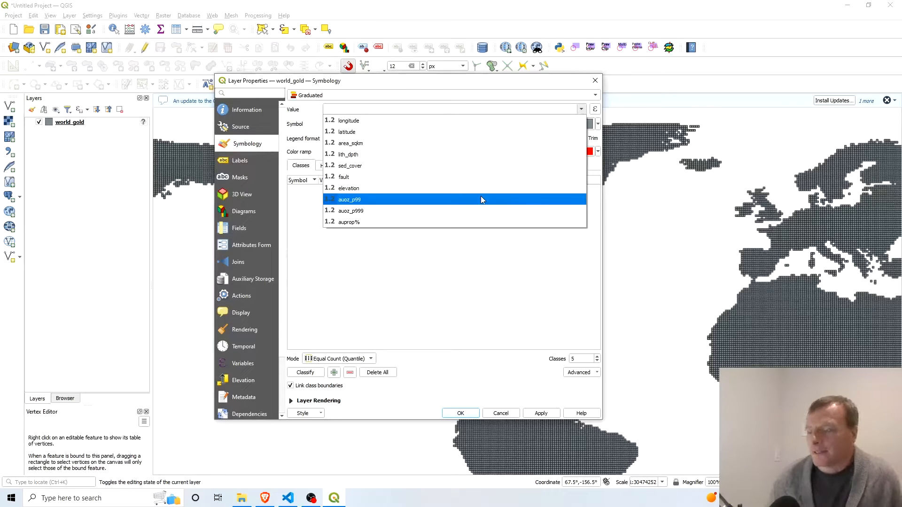
pyautogui.click(481, 199)
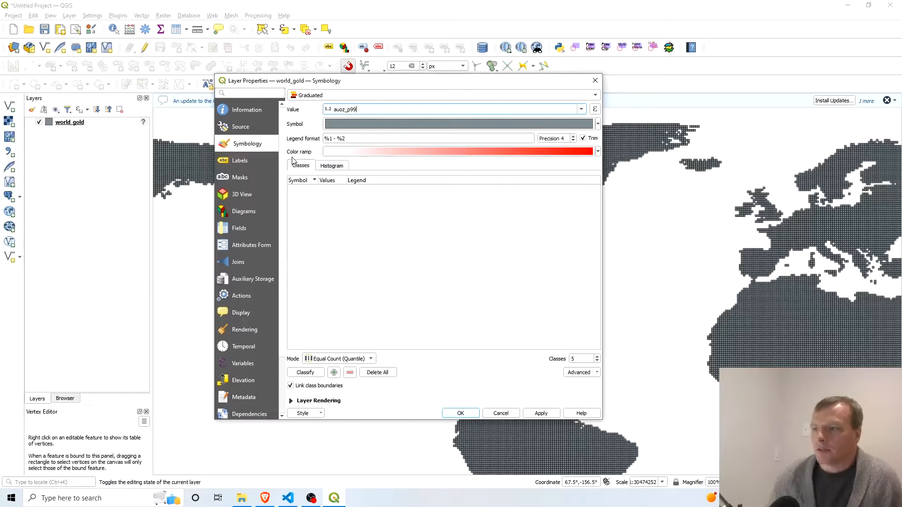
# Set the graduated symbology's color ramp to Spectral and invert it.
pyautogui.click(558, 154)
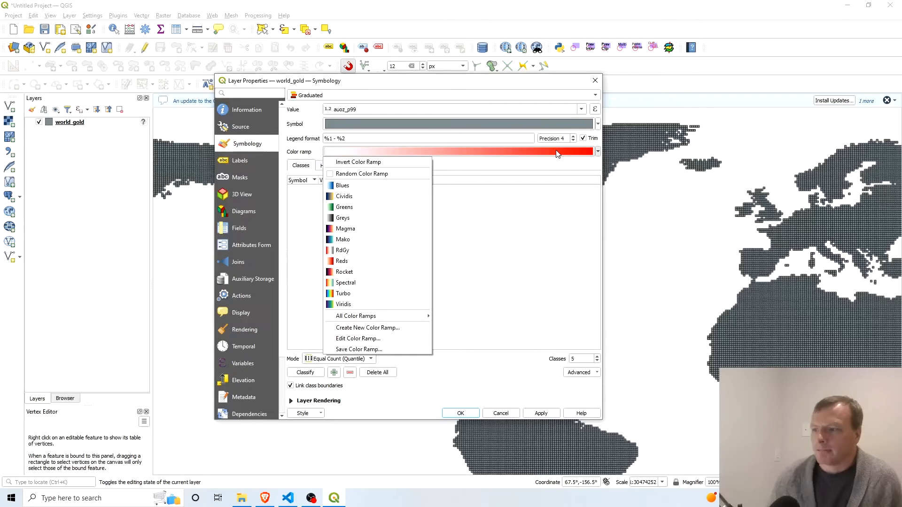
pyautogui.click(359, 283)
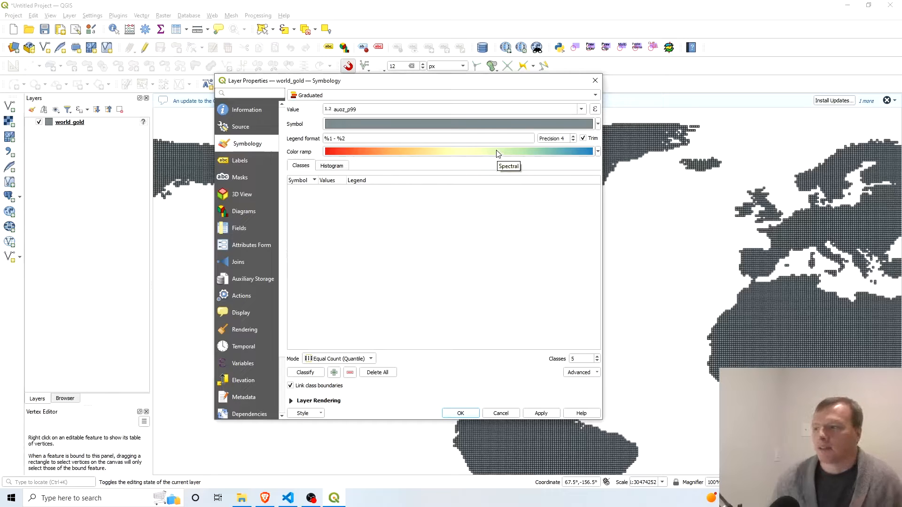
pyautogui.click(442, 151)
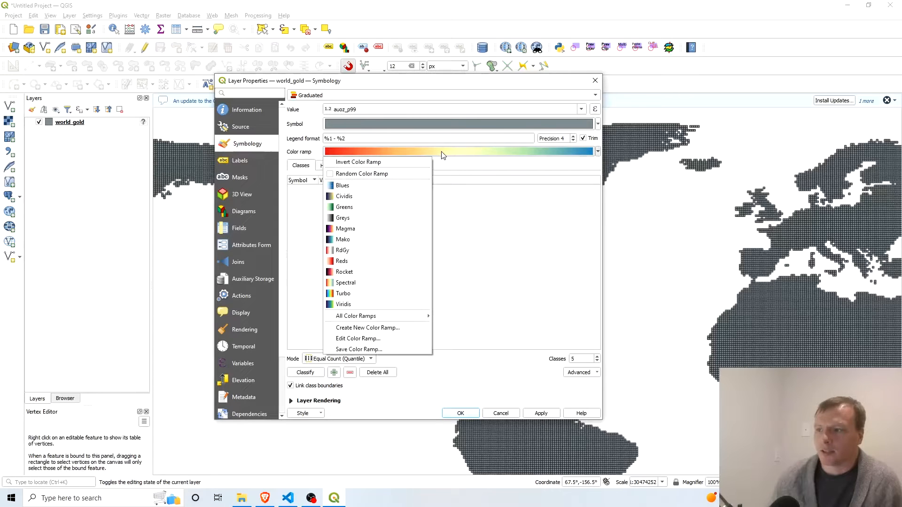
pyautogui.click(387, 165)
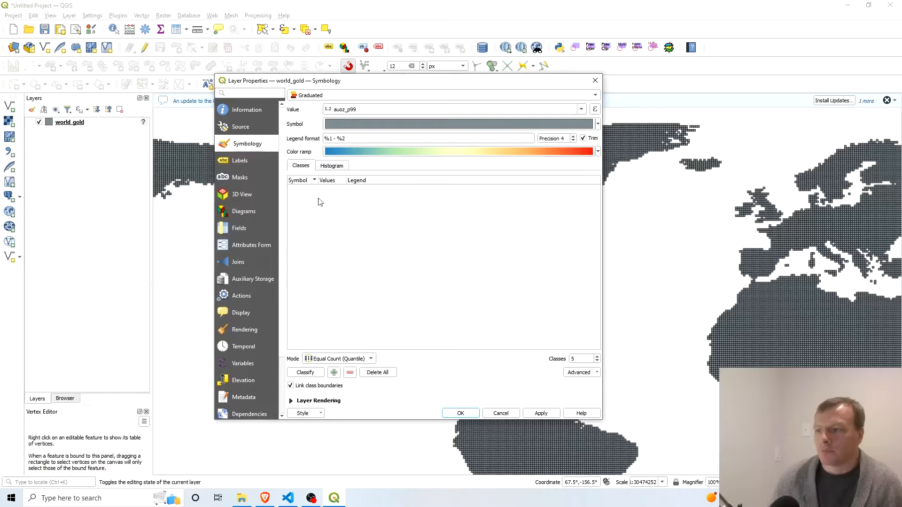
# Classify auoz_p99 into 5 Equal Count (Quantile) classes, apply the styling and check the result on the map.
pyautogui.click(320, 374)
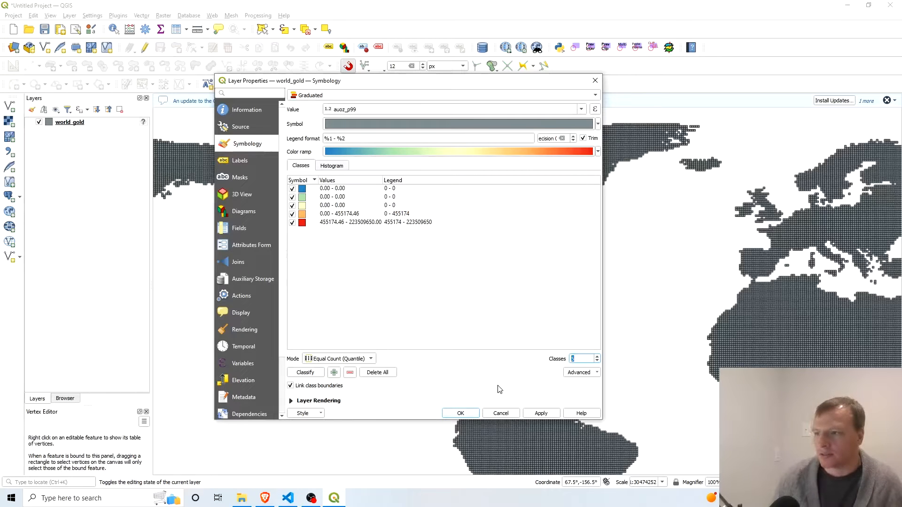
pyautogui.click(444, 360)
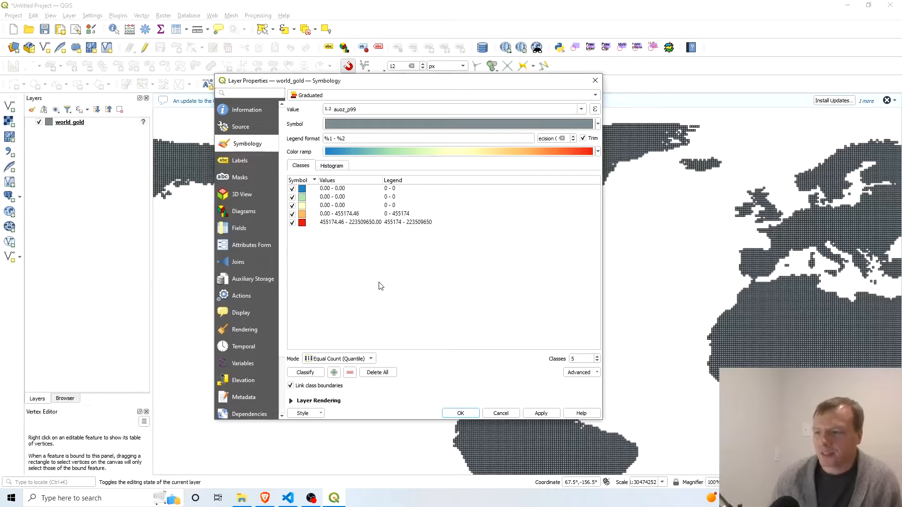
pyautogui.click(541, 413)
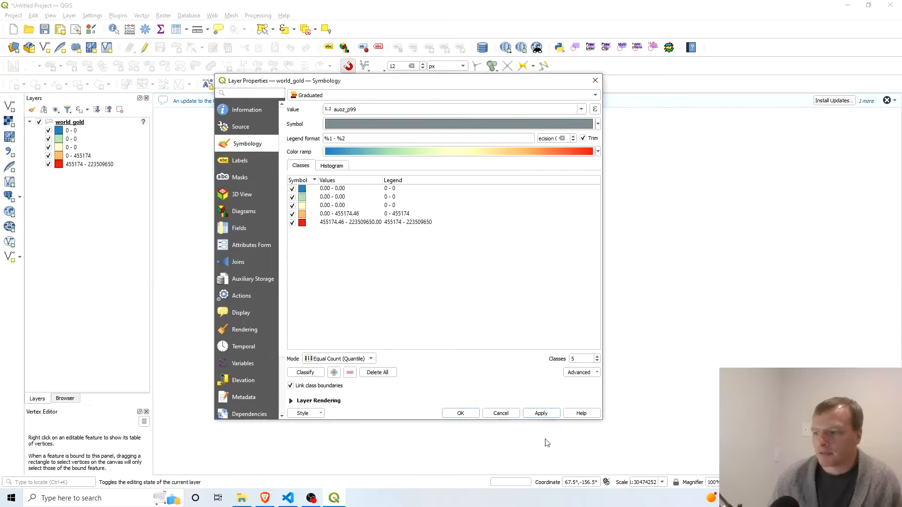
pyautogui.moveTo(480, 89); pyautogui.dragTo(2, 165)
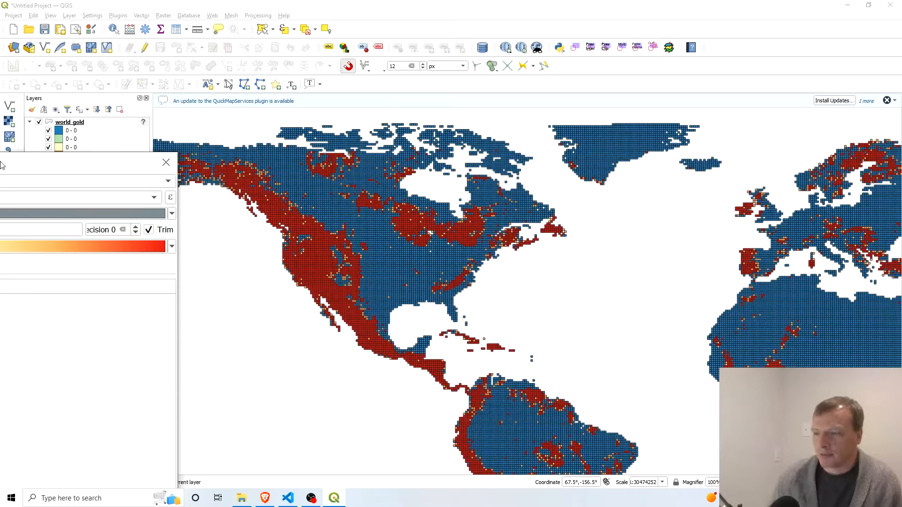
pyautogui.moveTo(1, 165); pyautogui.dragTo(451, 103)
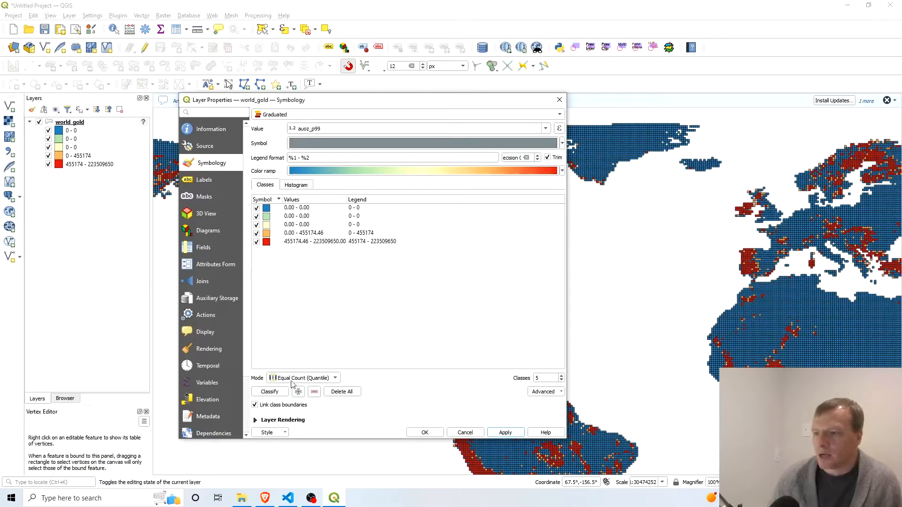
# Change the classification mode to Natural Breaks (Jenks), apply it to the world_gold layer and close the layer properties.
pyautogui.click(335, 379)
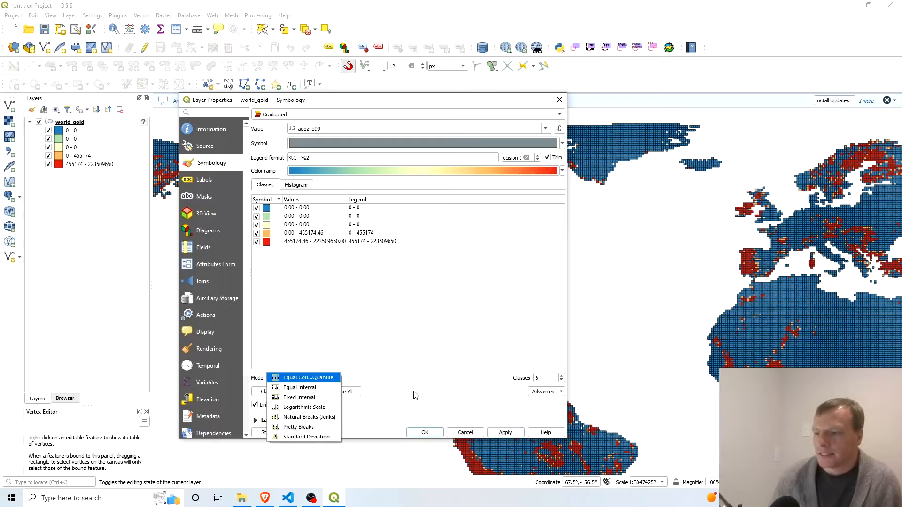
pyautogui.click(390, 382)
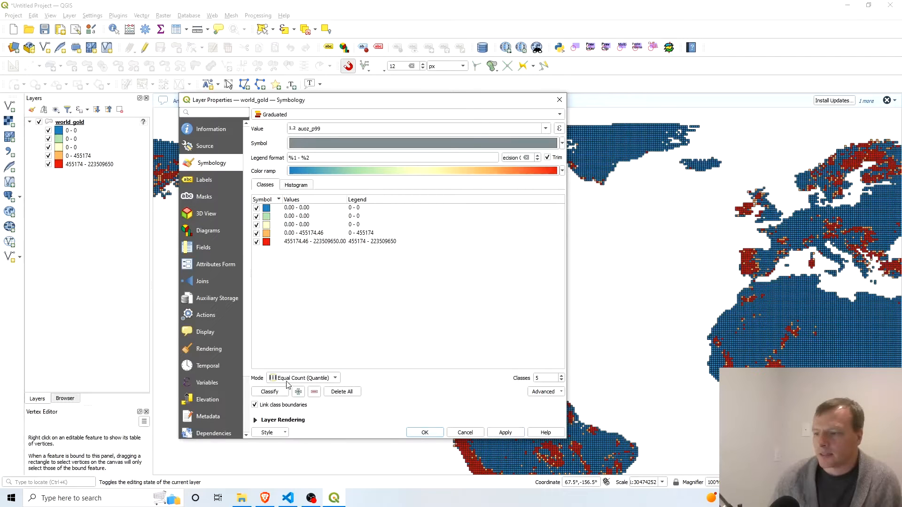
pyautogui.click(335, 379)
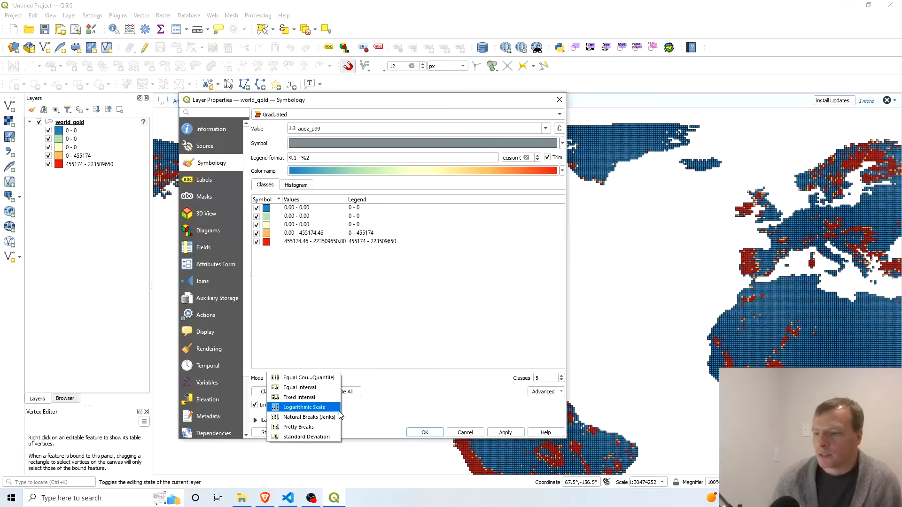
pyautogui.click(307, 418)
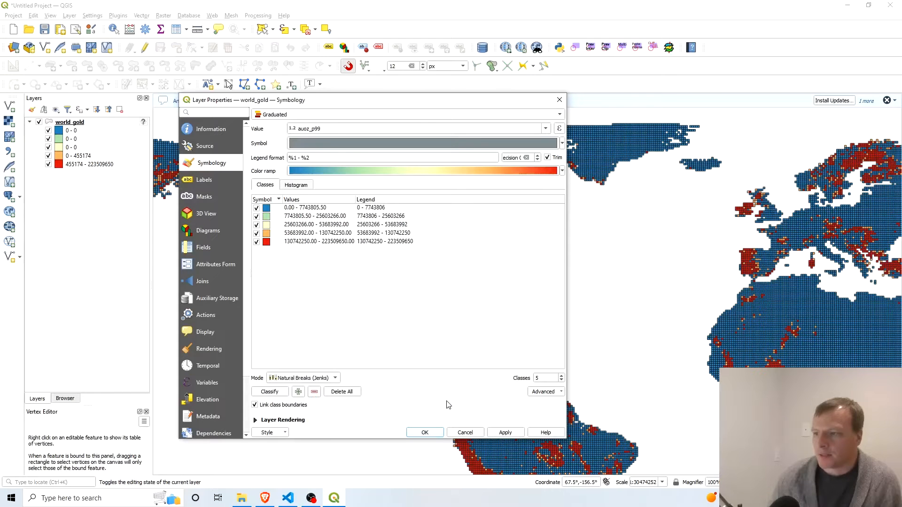
pyautogui.click(514, 432)
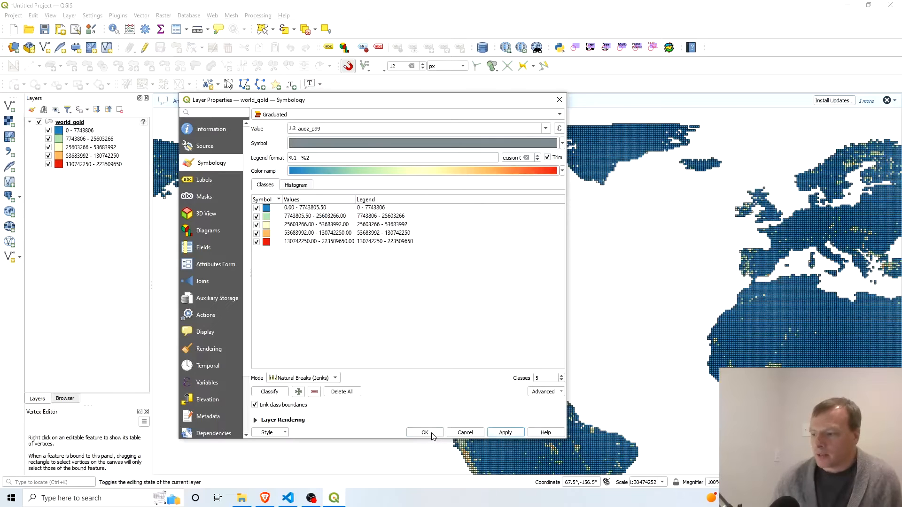
pyautogui.moveTo(443, 99); pyautogui.dragTo(155, 506)
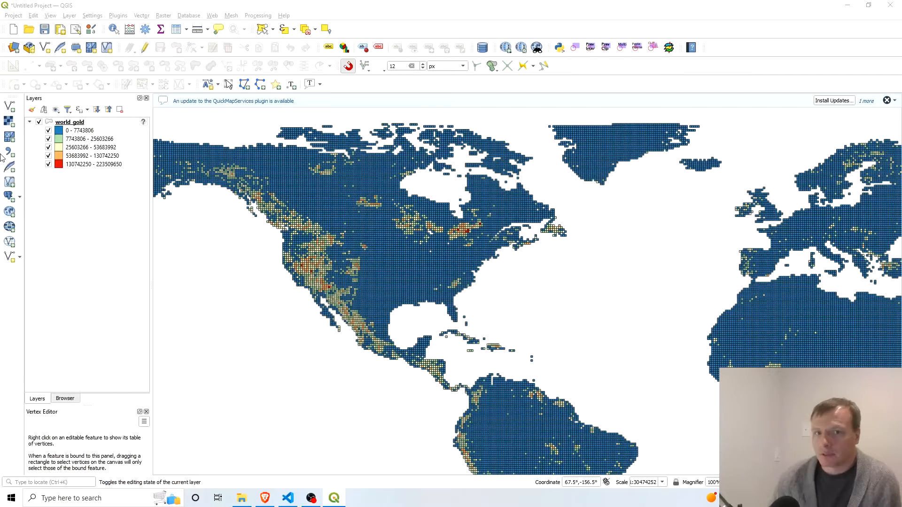
pyautogui.moveTo(1, 423); pyautogui.dragTo(388, 153)
pyautogui.click(515, 150)
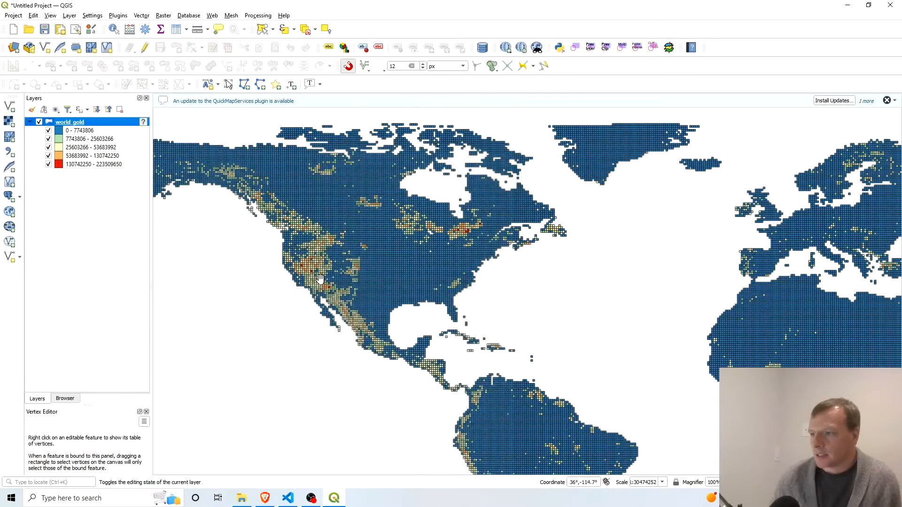
# Examine the distribution of the auoz_p99 classes on the world map, including Africa up close.
pyautogui.scroll(-3, 507, 301)
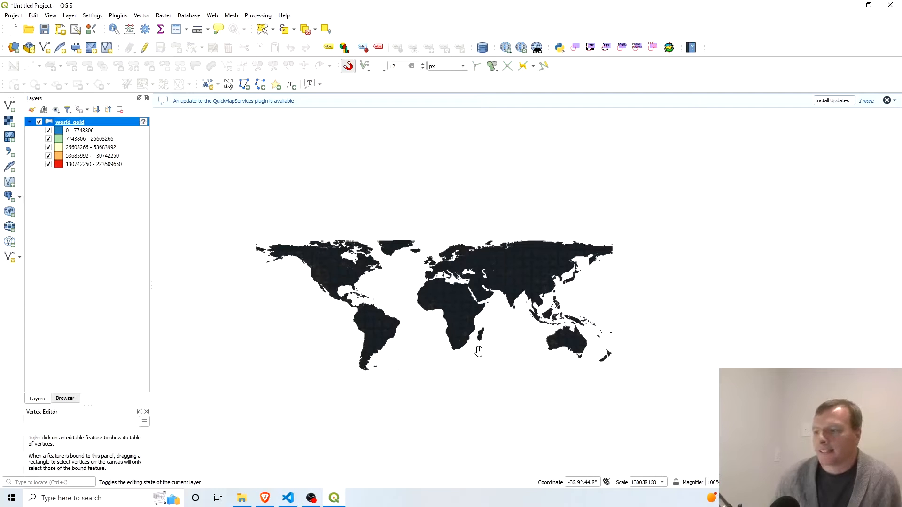
pyautogui.scroll(1, 457, 308)
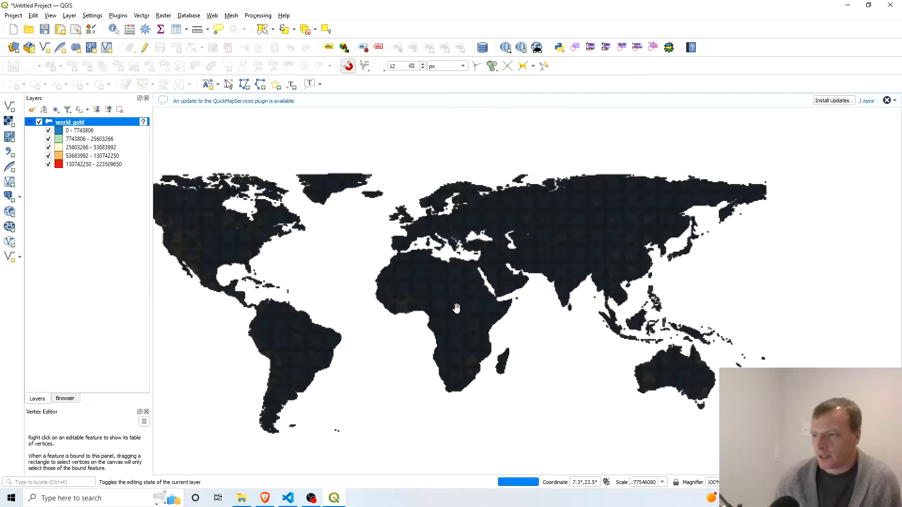
pyautogui.scroll(1, 454, 290)
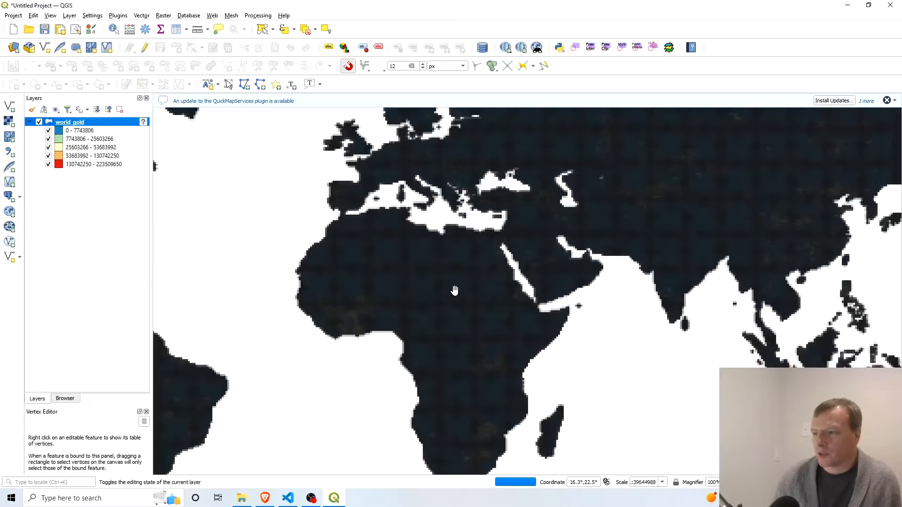
pyautogui.scroll(1, 454, 291)
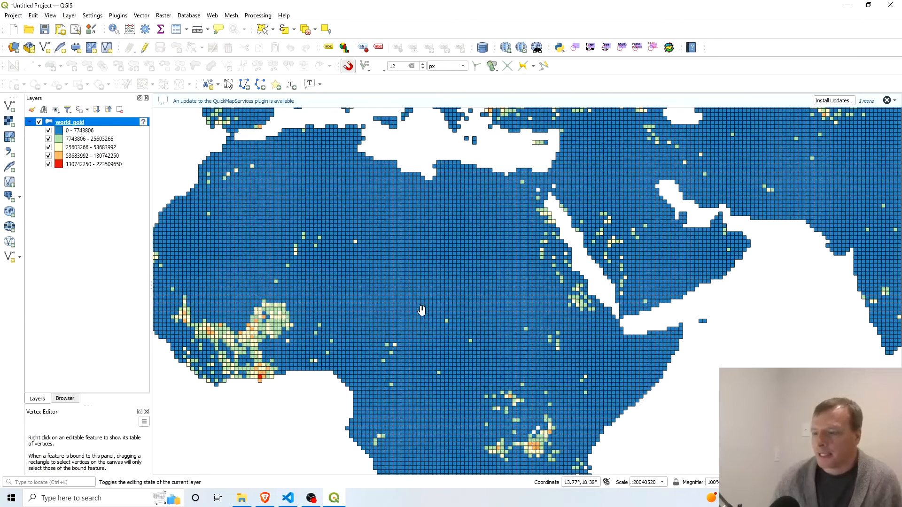
pyautogui.scroll(-2, 422, 310)
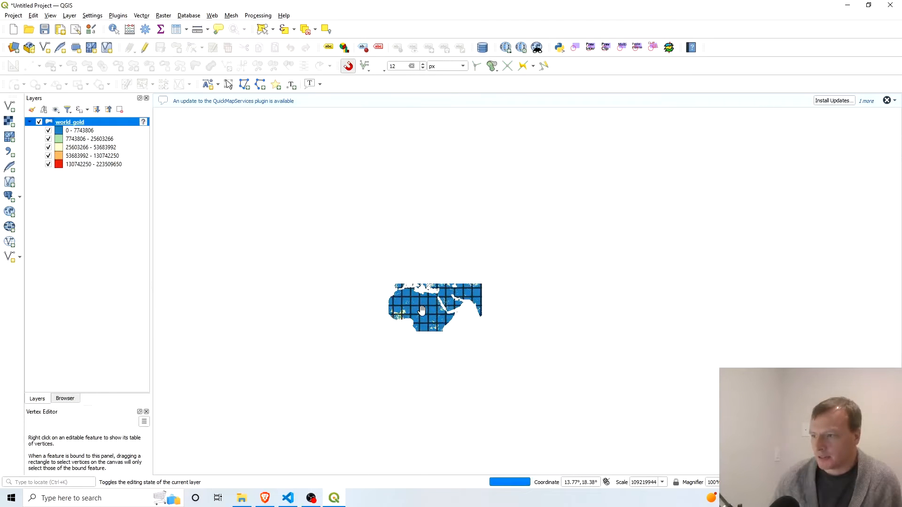
pyautogui.scroll(3, 422, 310)
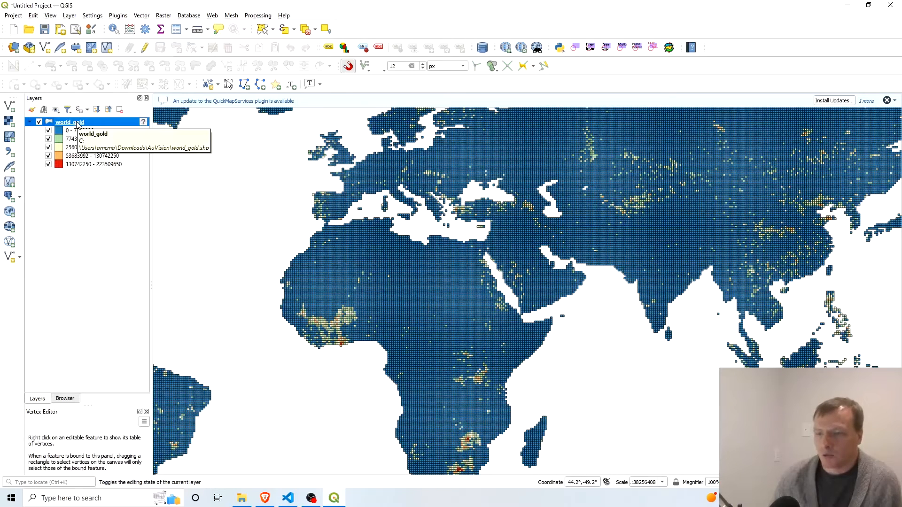
# Remove the grid cell outlines by setting the world_gold symbol's Simple Fill stroke style to No Pen, apply it and close the layer properties.
pyautogui.rightClick(78, 124)
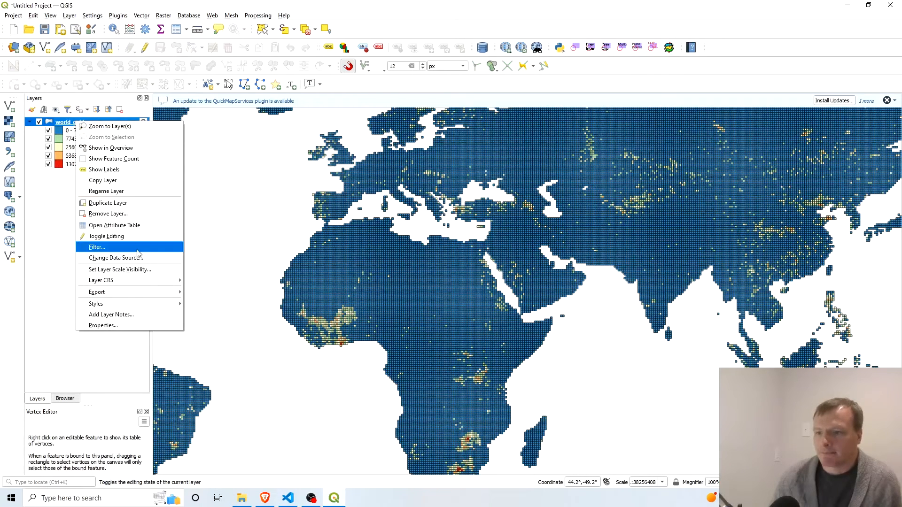
pyautogui.click(122, 326)
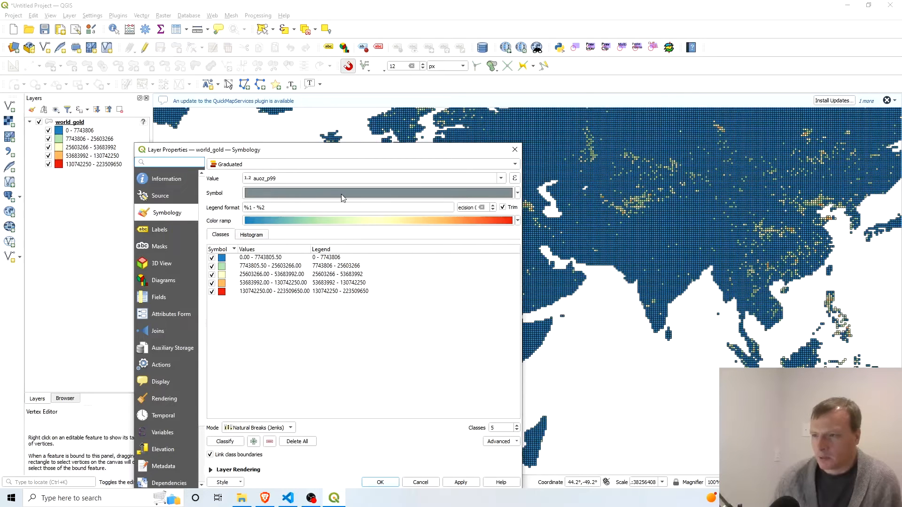
pyautogui.click(316, 194)
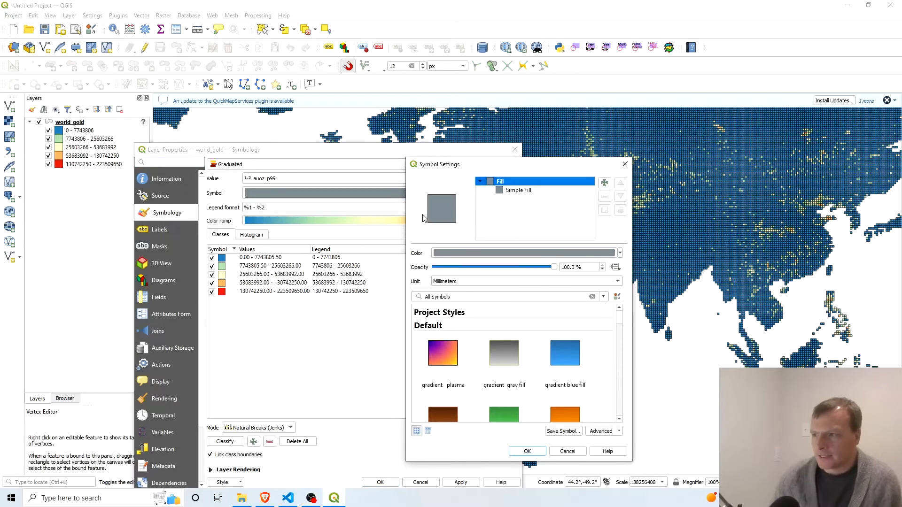
pyautogui.moveTo(534, 171); pyautogui.dragTo(454, 133)
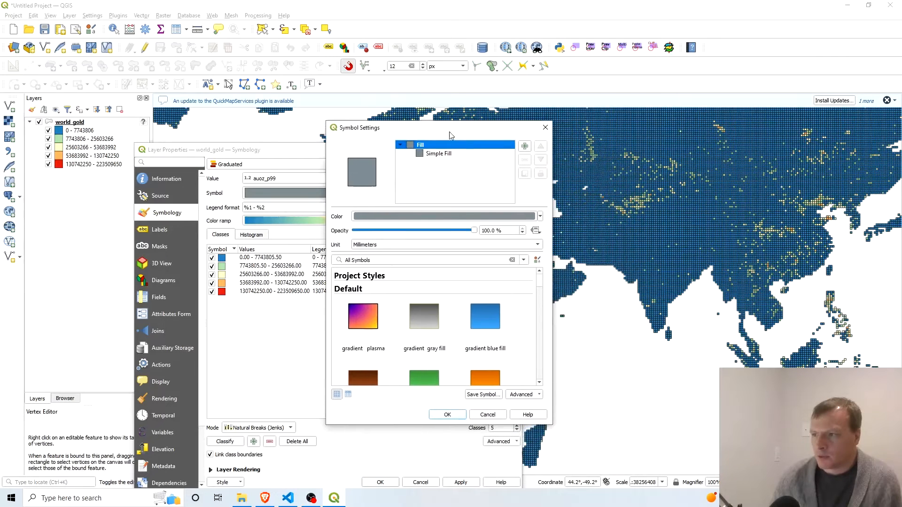
pyautogui.click(437, 155)
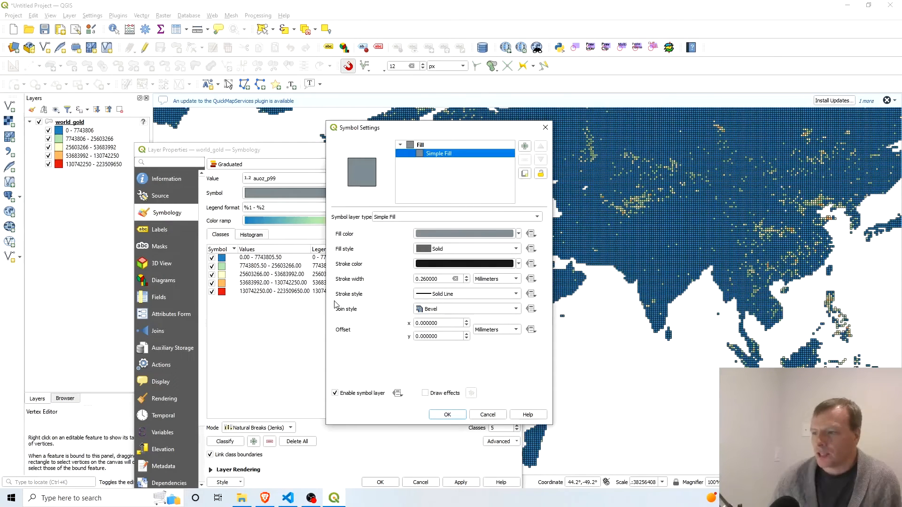
pyautogui.click(470, 299)
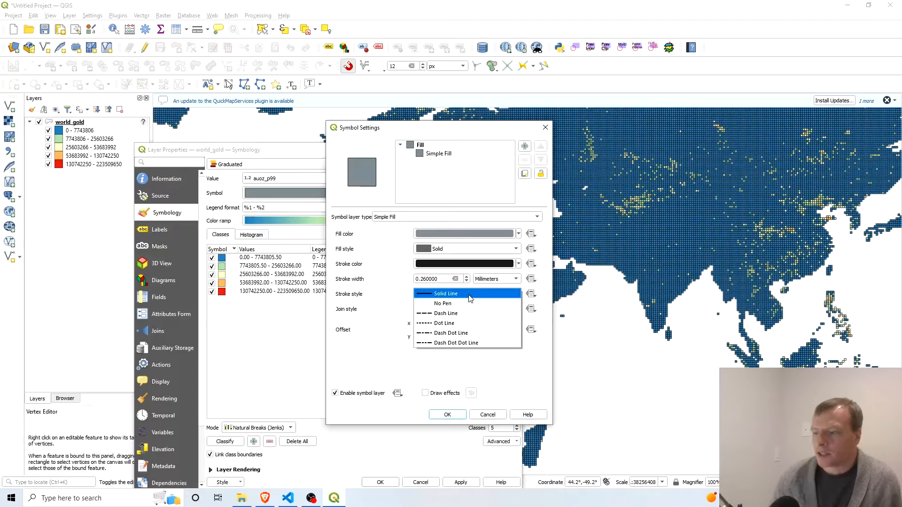
pyautogui.click(473, 305)
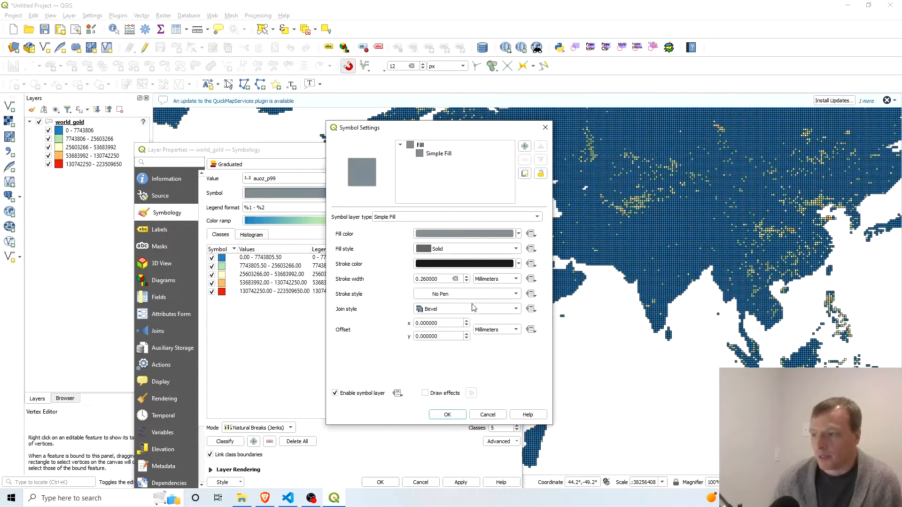
pyautogui.click(452, 416)
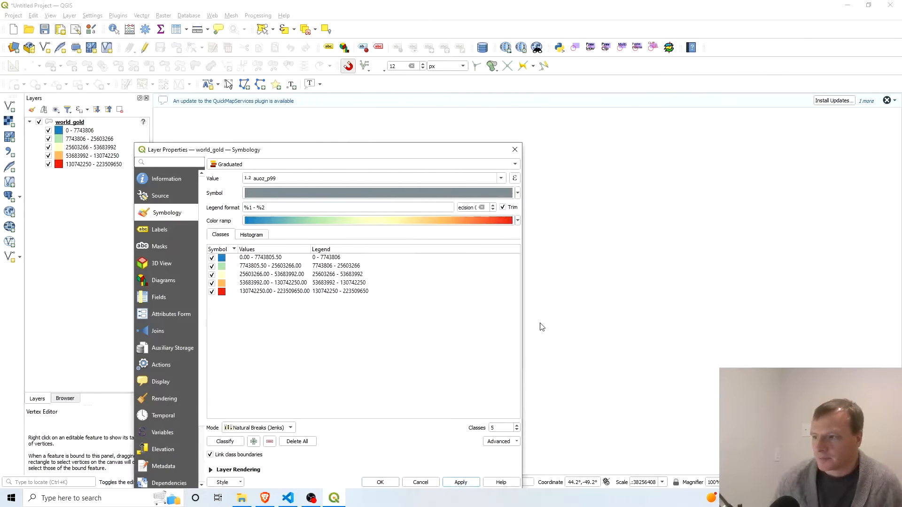
pyautogui.click(515, 149)
# Identify a high-gold grid cell near the western US–Canada border and examine its auoz_p99 and lith_desc attributes.
pyautogui.scroll(-2, 390, 212)
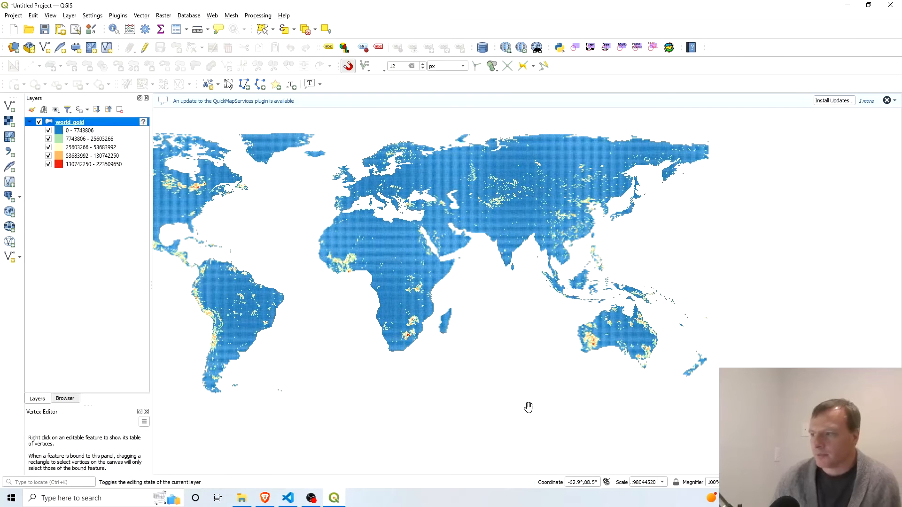
pyautogui.scroll(-2, 523, 376)
pyautogui.scroll(3, 419, 349)
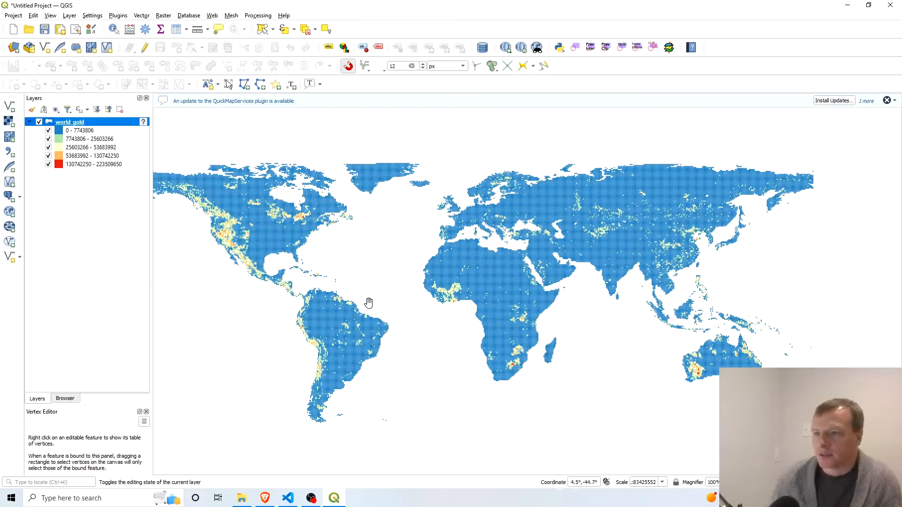
pyautogui.moveTo(342, 286); pyautogui.dragTo(406, 295)
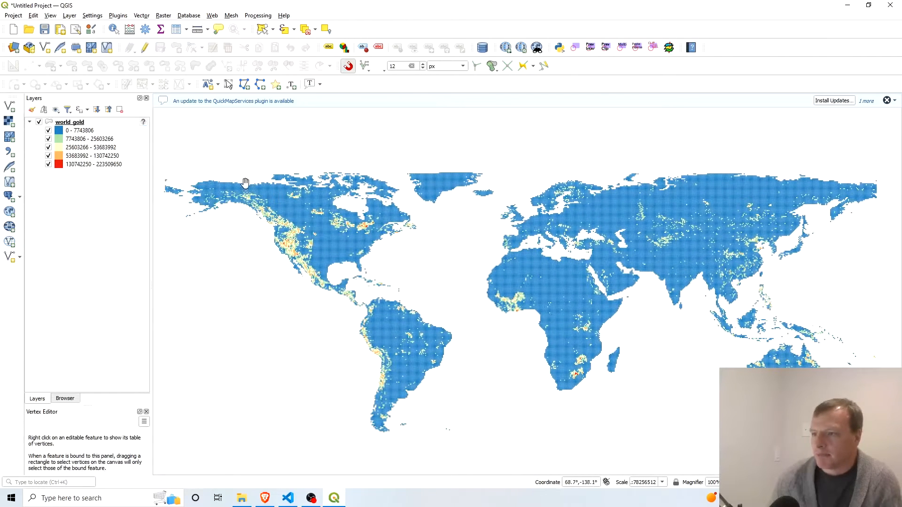
pyautogui.scroll(4, 292, 228)
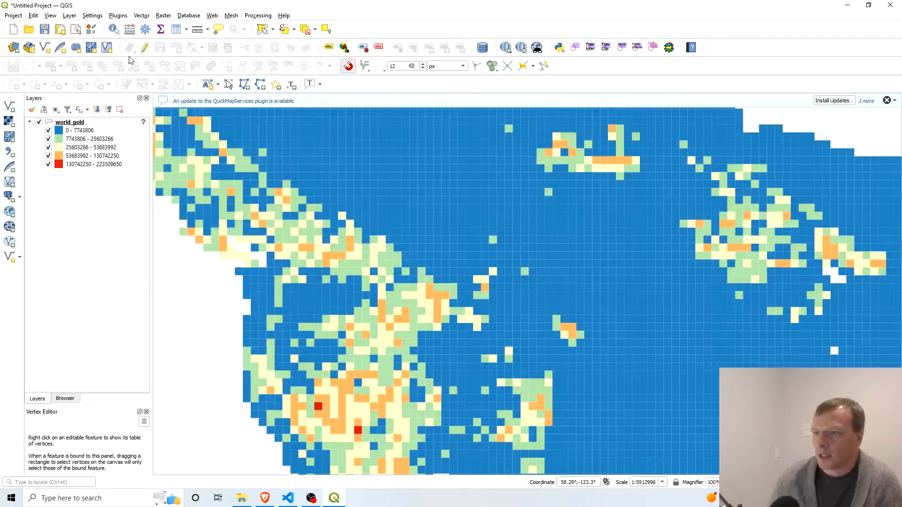
pyautogui.click(114, 29)
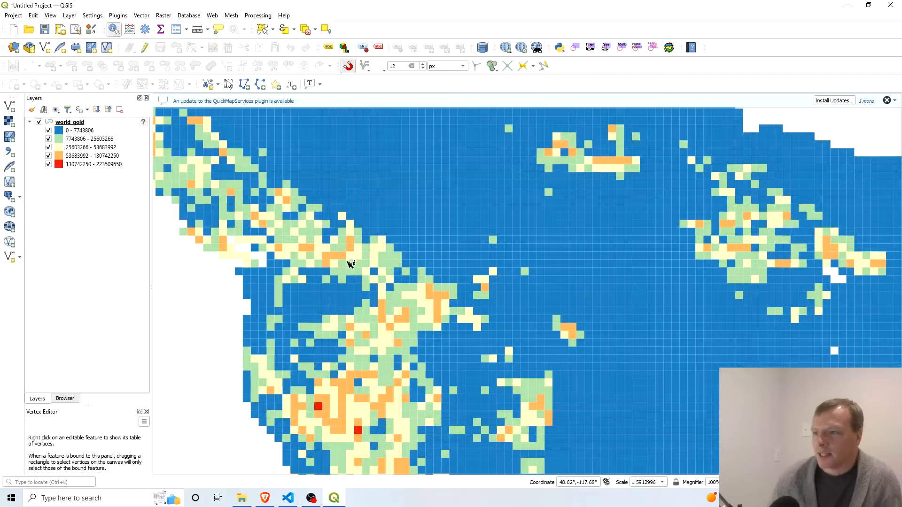
pyautogui.click(328, 256)
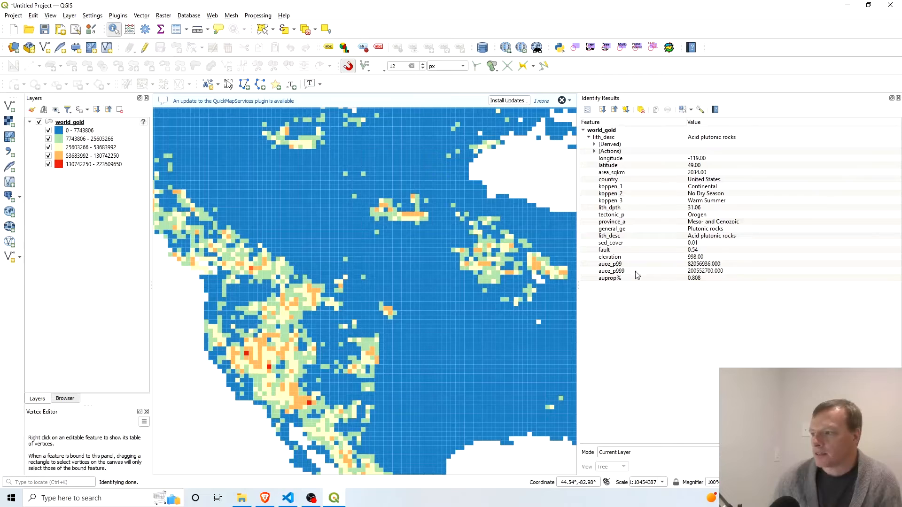
pyautogui.click(728, 265)
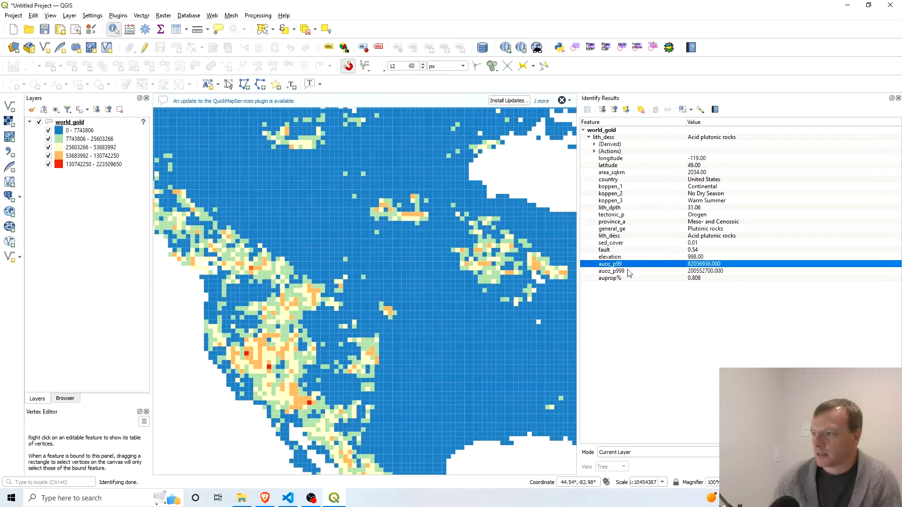
pyautogui.click(707, 237)
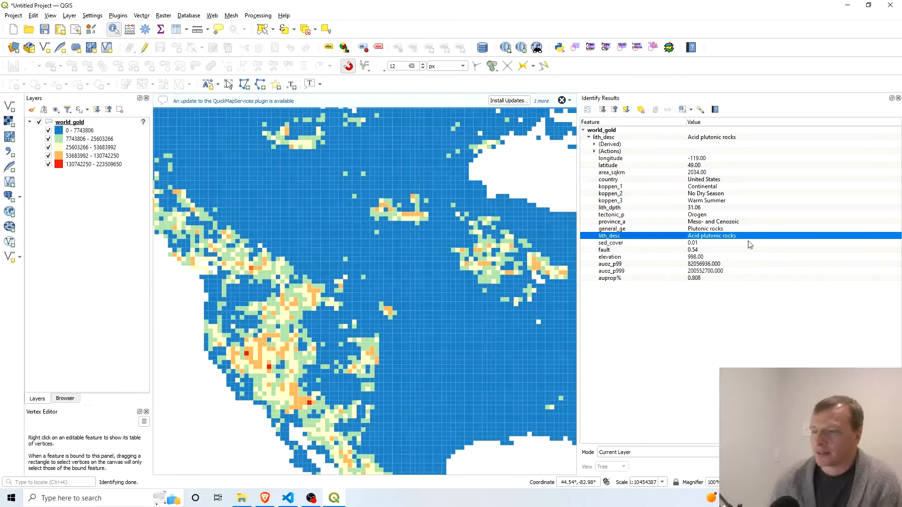
pyautogui.click(891, 99)
pyautogui.moveTo(656, 80); pyautogui.dragTo(327, 141)
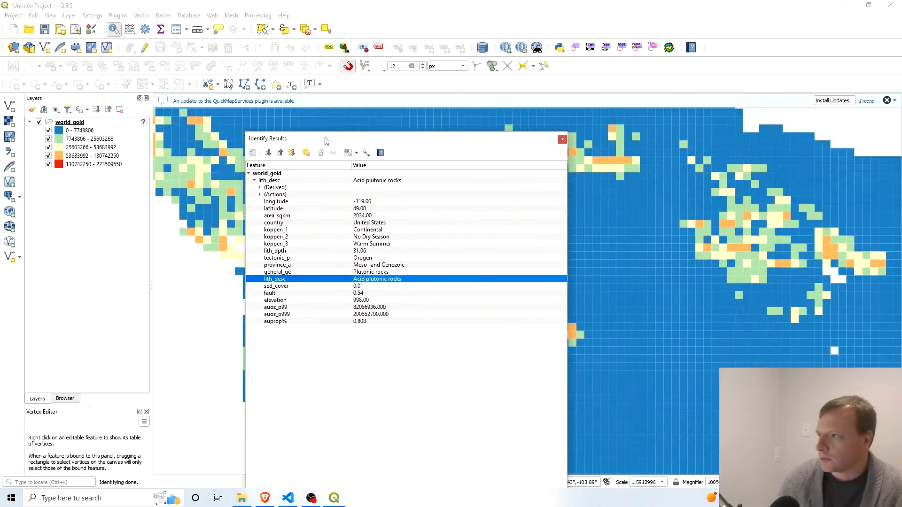
pyautogui.click(563, 139)
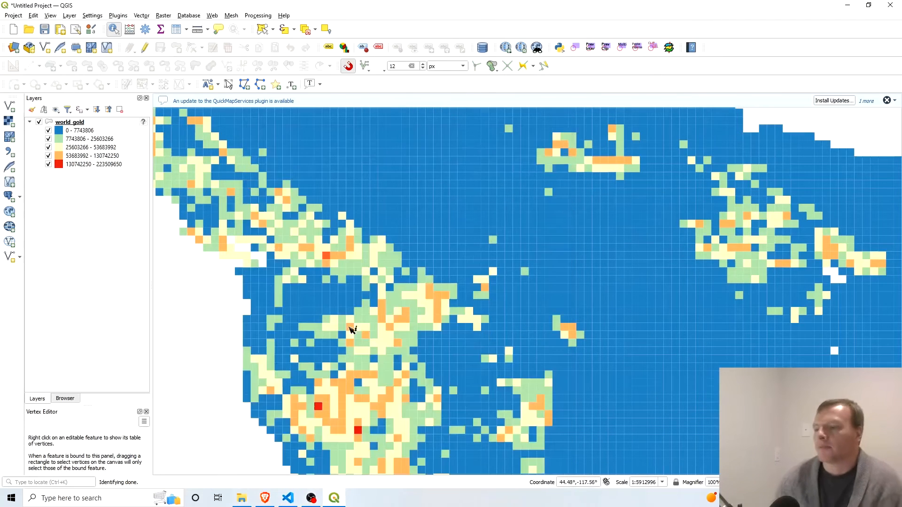
# Change the world_gold symbology to Categorized and use the lith_desc field as its value.
pyautogui.rightClick(81, 123)
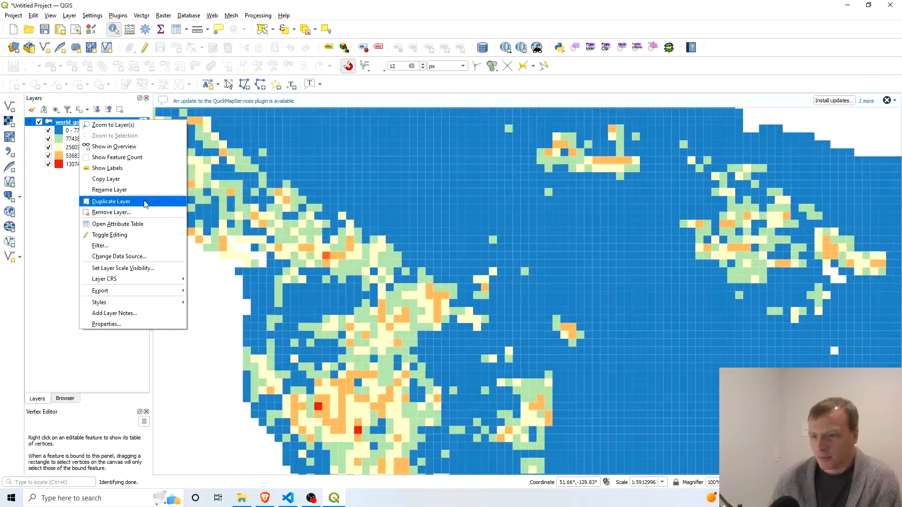
pyautogui.click(74, 144)
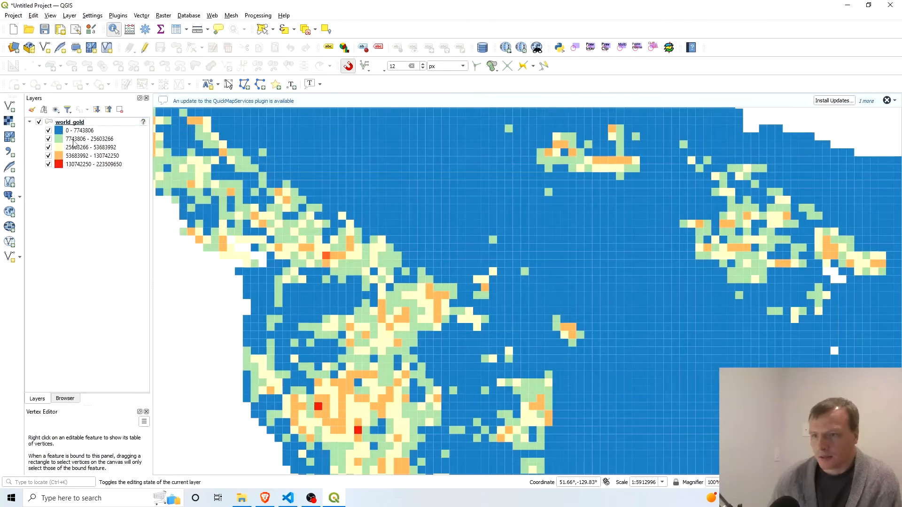
pyautogui.rightClick(80, 121)
pyautogui.click(138, 325)
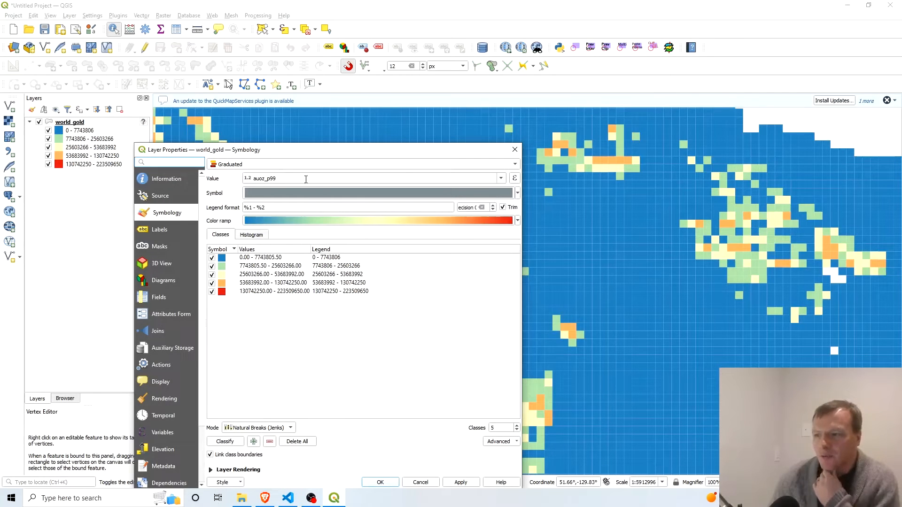
pyautogui.click(484, 168)
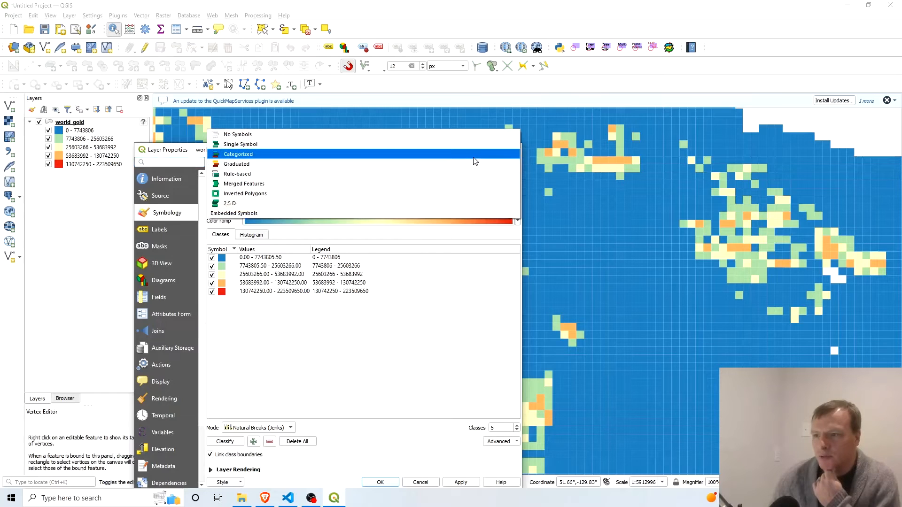
pyautogui.click(475, 161)
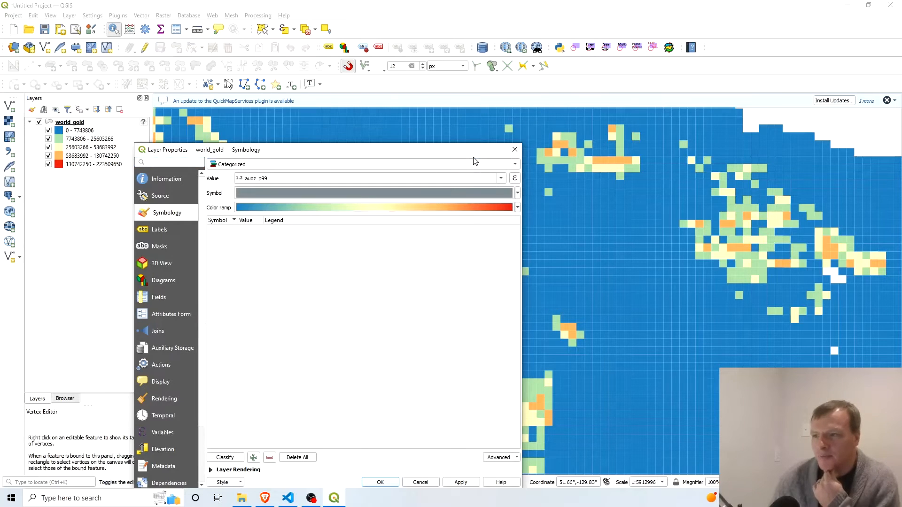
pyautogui.click(500, 179)
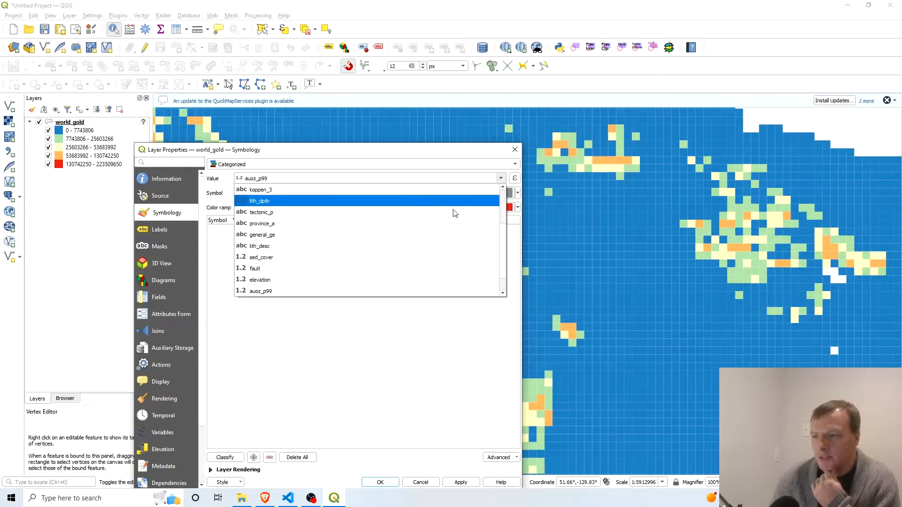
pyautogui.scroll(2, 412, 247)
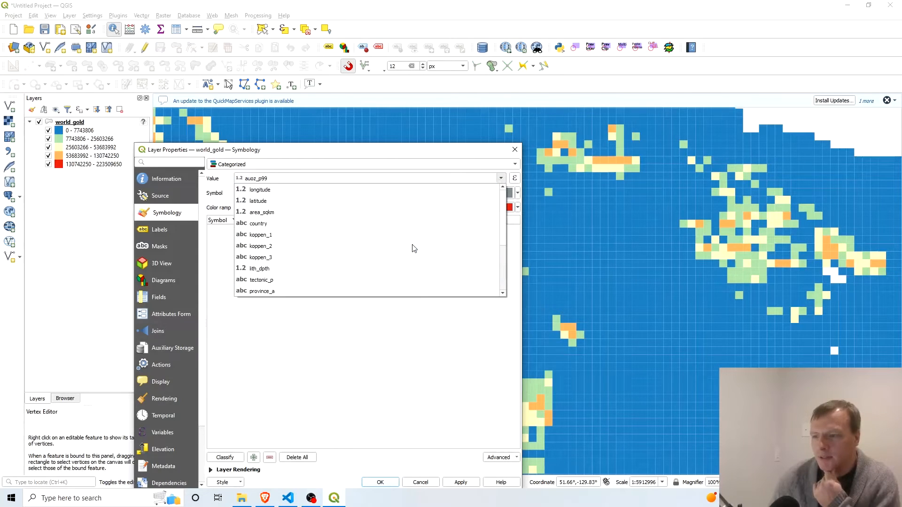
pyautogui.scroll(-1, 412, 248)
pyautogui.scroll(-2, 412, 247)
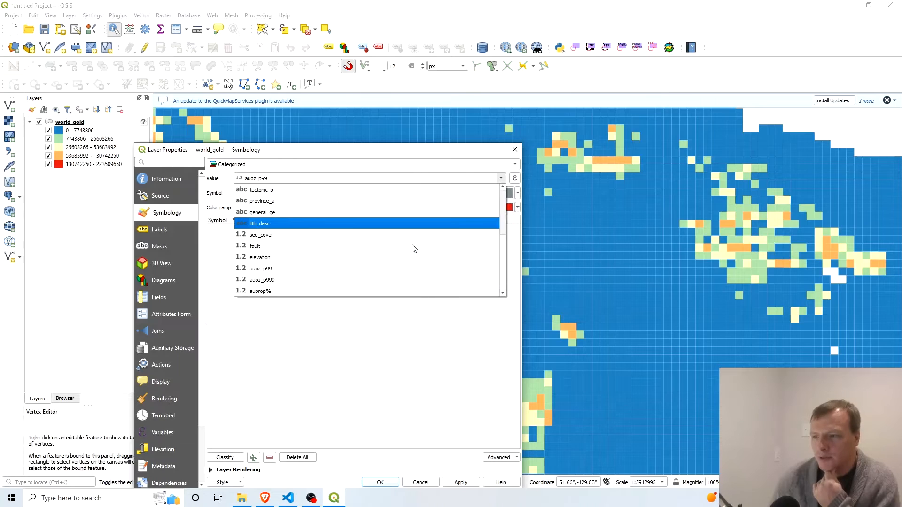
pyautogui.click(279, 224)
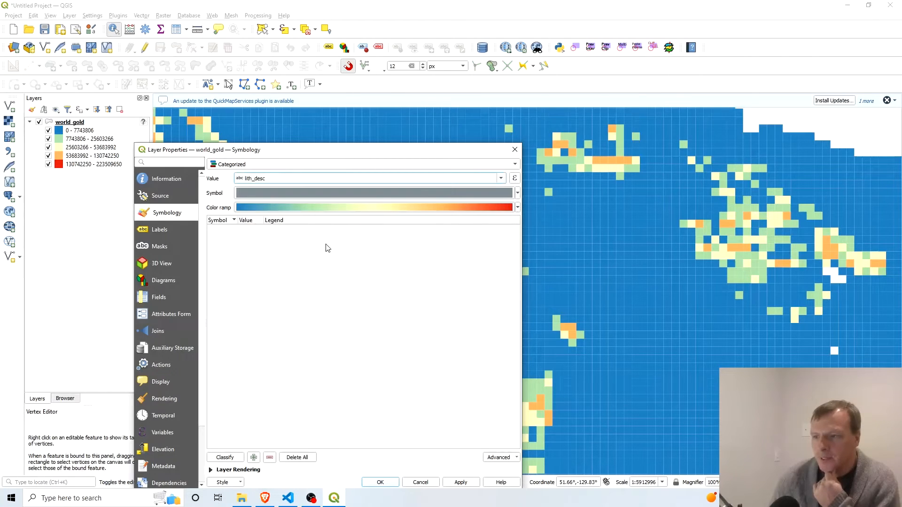
# Classify the lith_desc categories with a random color ramp, apply the styling and check the result on the world map.
pyautogui.moveTo(326, 149); pyautogui.dragTo(328, 86)
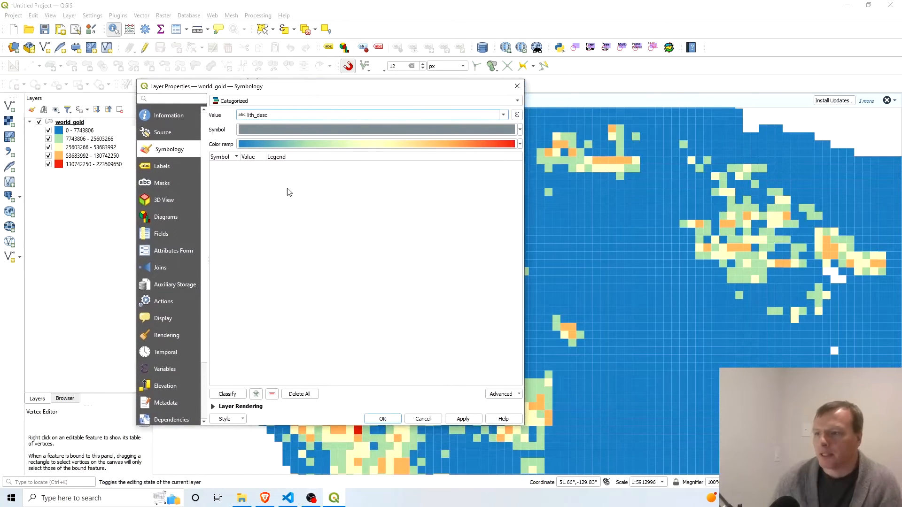
pyautogui.click(224, 394)
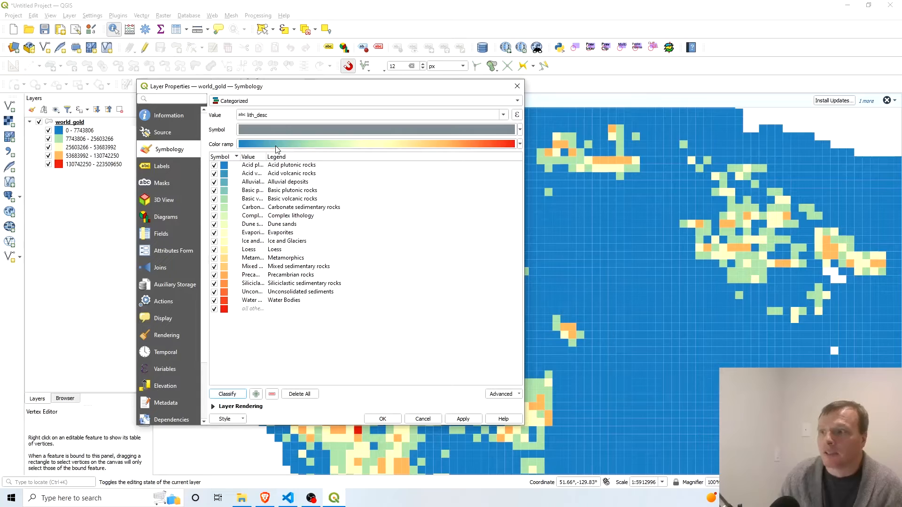
pyautogui.click(317, 145)
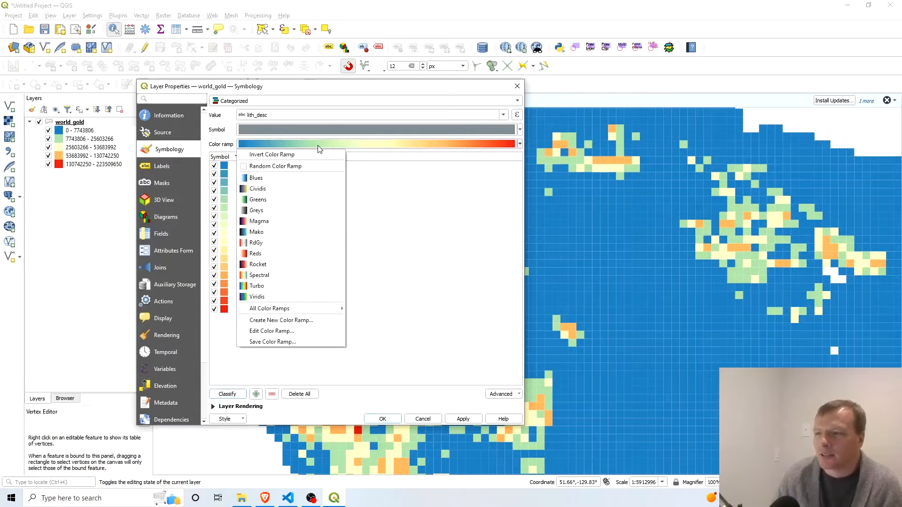
pyautogui.click(307, 171)
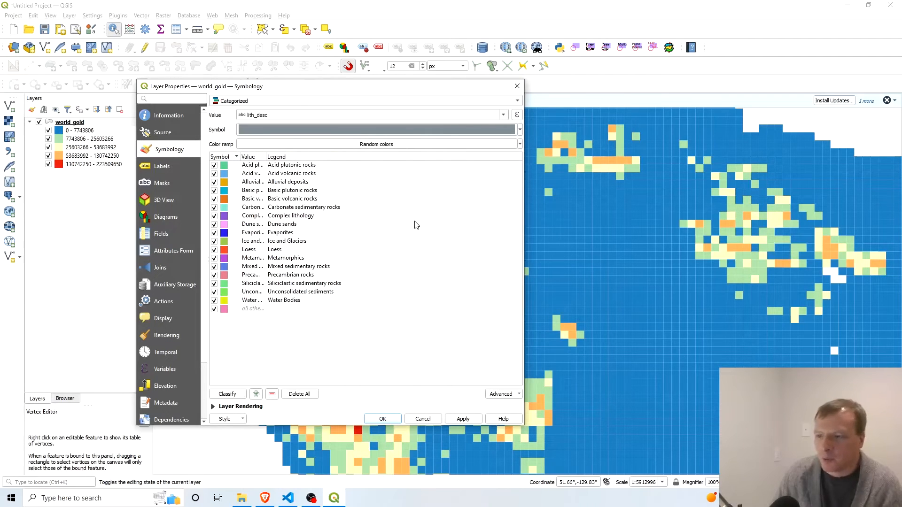
pyautogui.click(463, 419)
pyautogui.click(386, 420)
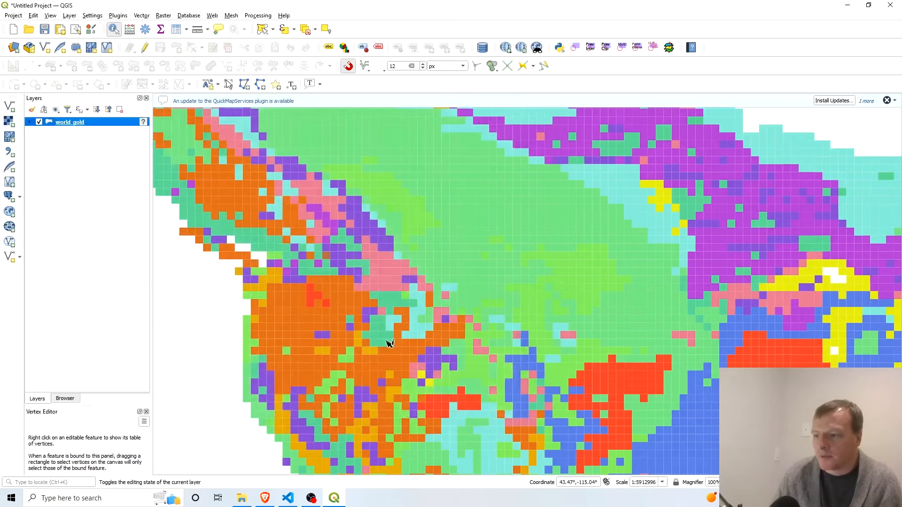
pyautogui.scroll(-2, 286, 311)
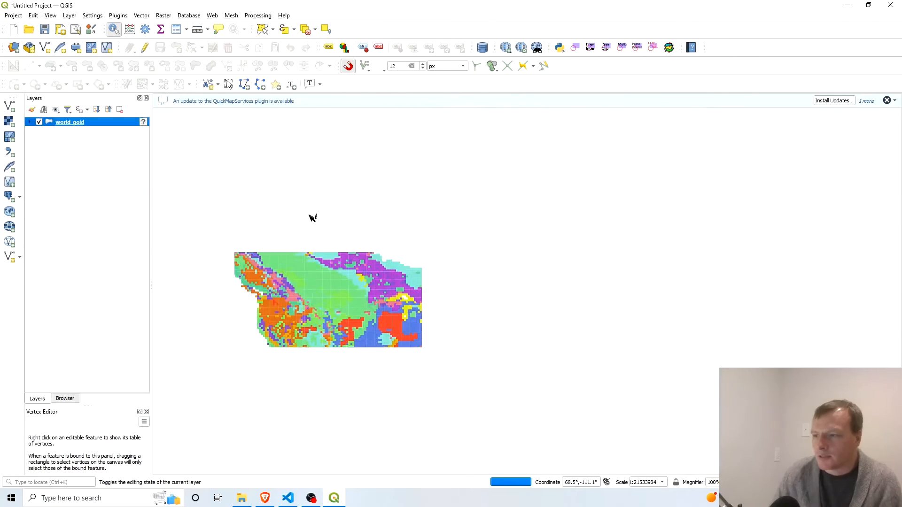
pyautogui.scroll(-1, 310, 254)
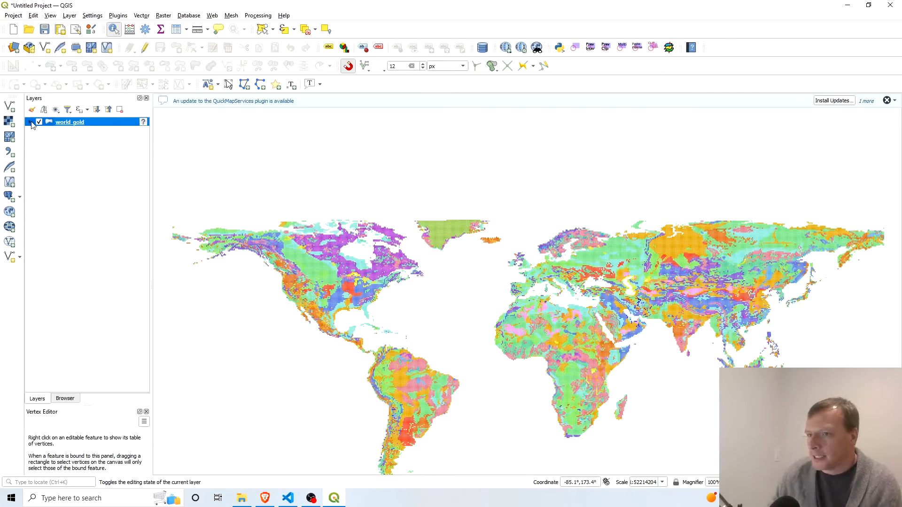
pyautogui.click(98, 152)
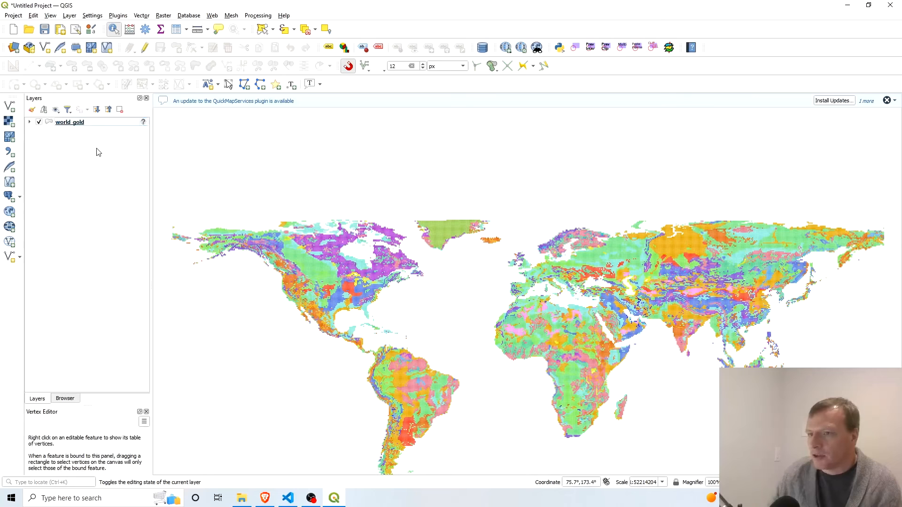
# Expand the world_gold lithology legend, and close the Layers panel and restore it beside the Browser.
pyautogui.click(29, 123)
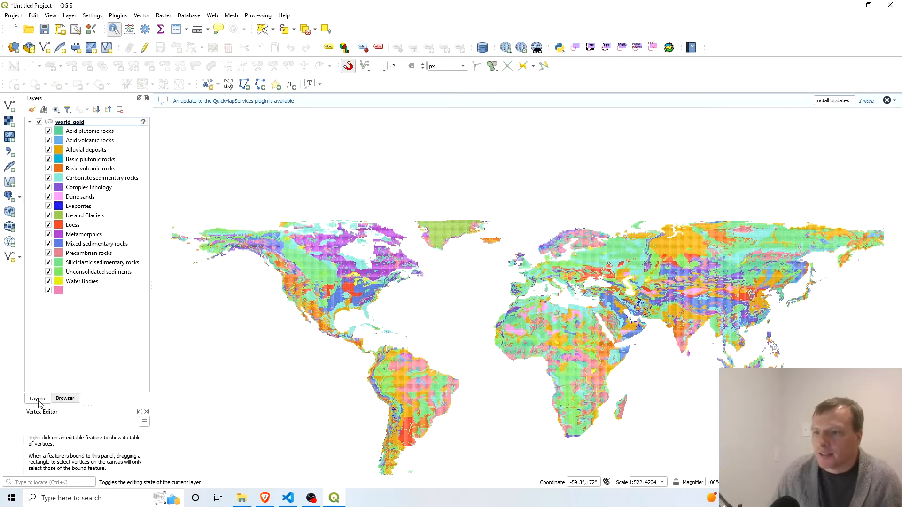
pyautogui.click(146, 98)
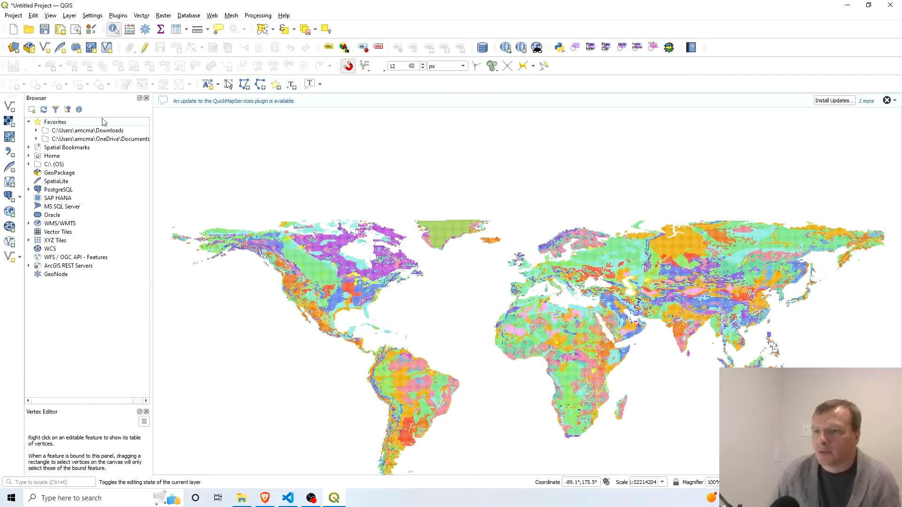
pyautogui.click(50, 15)
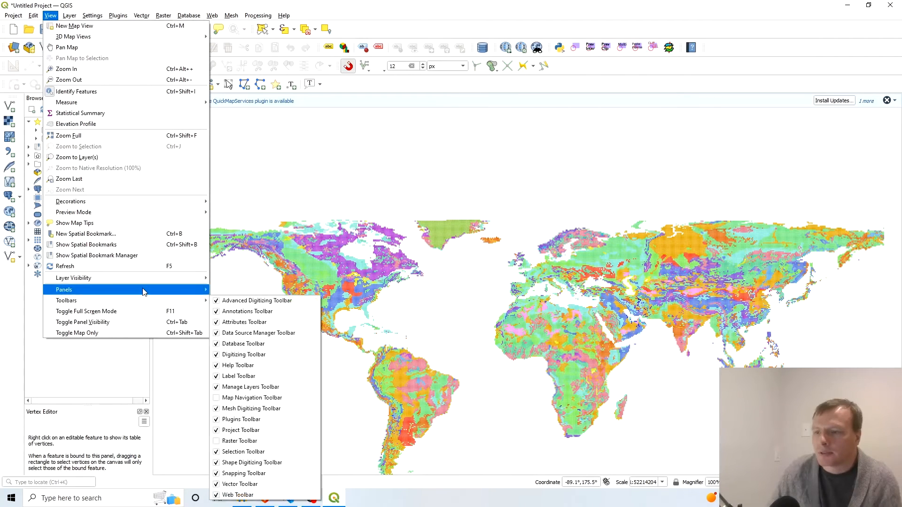
pyautogui.moveTo(144, 291)
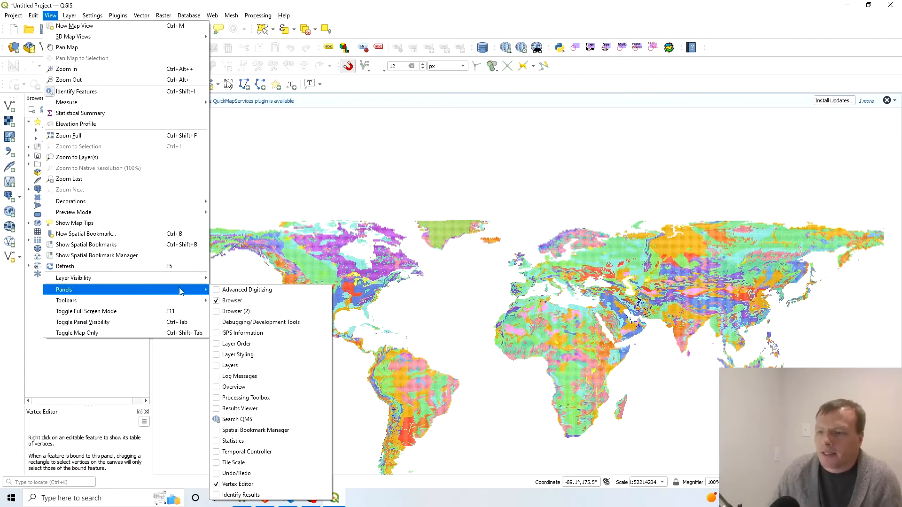
pyautogui.click(217, 366)
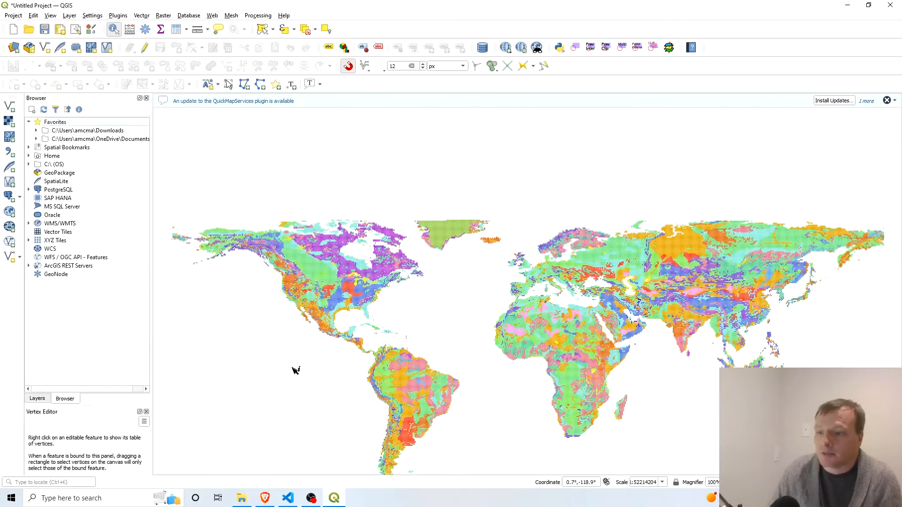
pyautogui.click(38, 399)
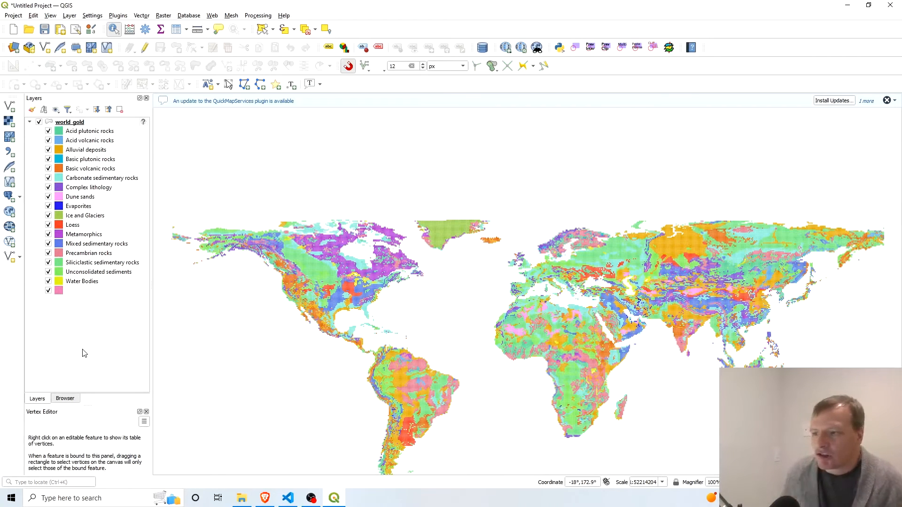
pyautogui.click(264, 373)
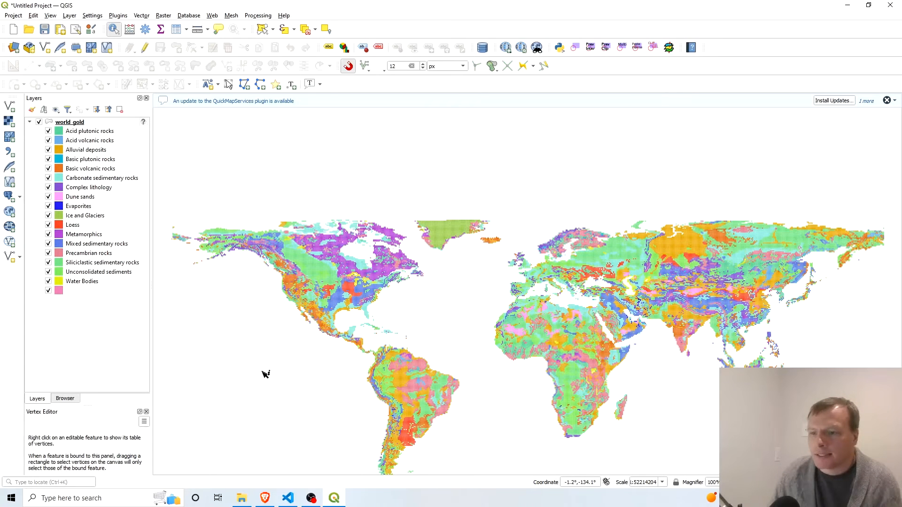
# Add the OpenStreetMap XYZ tile basemap to the project and inspect its detail over the United States.
pyautogui.click(65, 399)
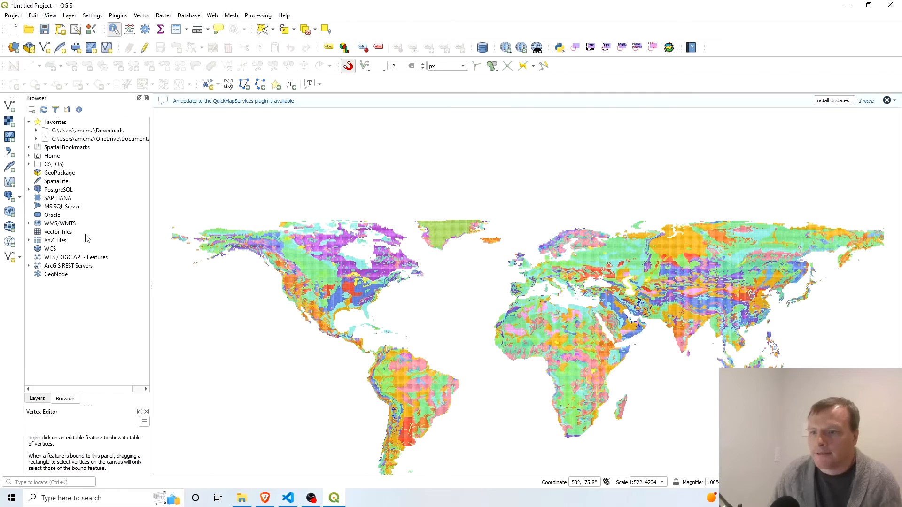
pyautogui.click(28, 241)
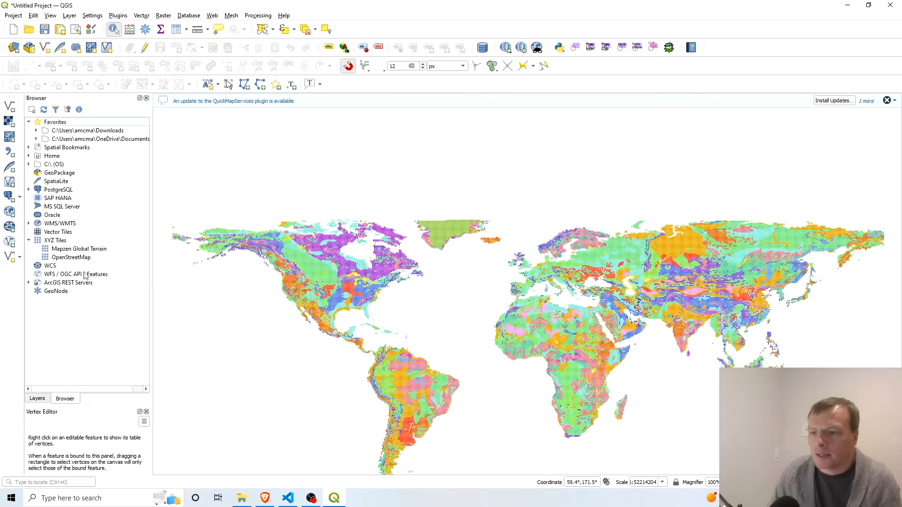
pyautogui.click(81, 257)
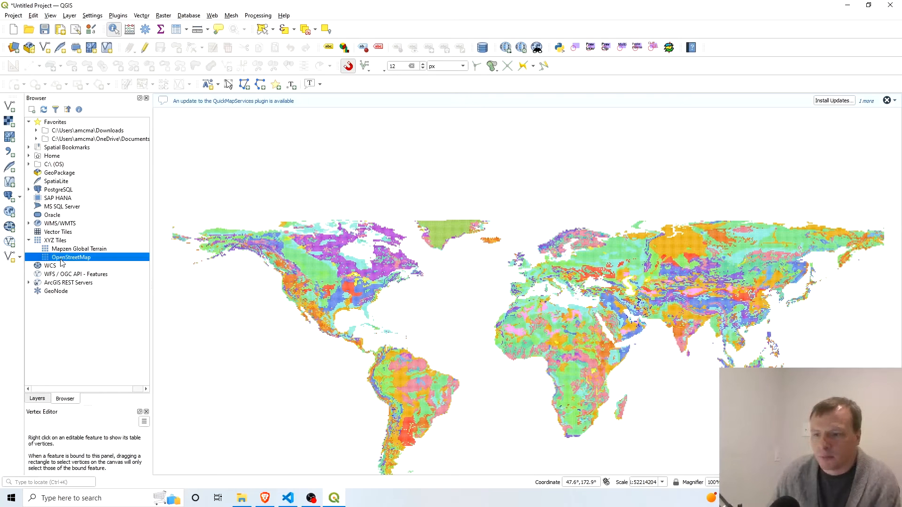
pyautogui.moveTo(62, 262); pyautogui.dragTo(219, 295)
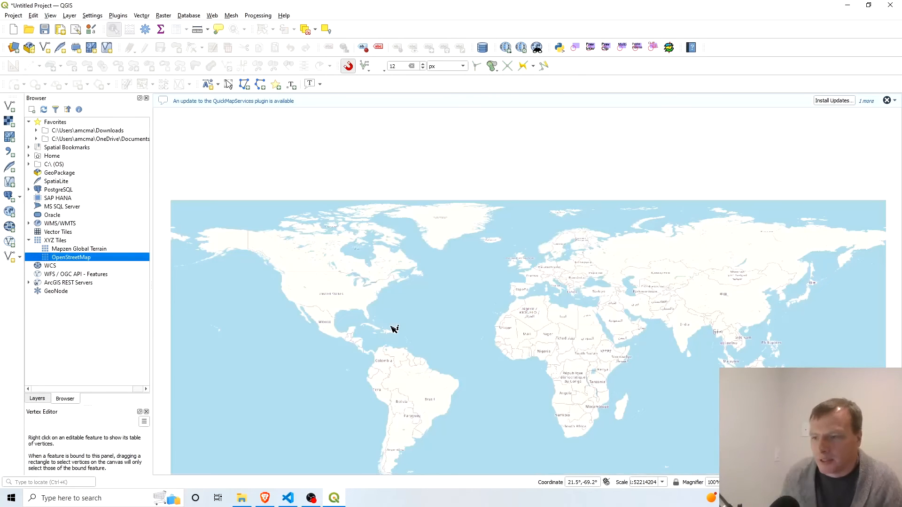
pyautogui.scroll(2, 318, 294)
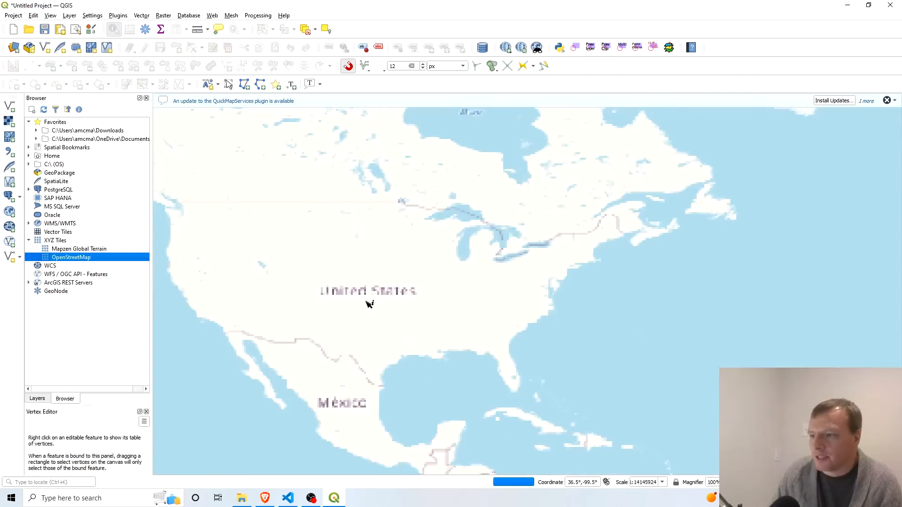
pyautogui.scroll(2, 362, 294)
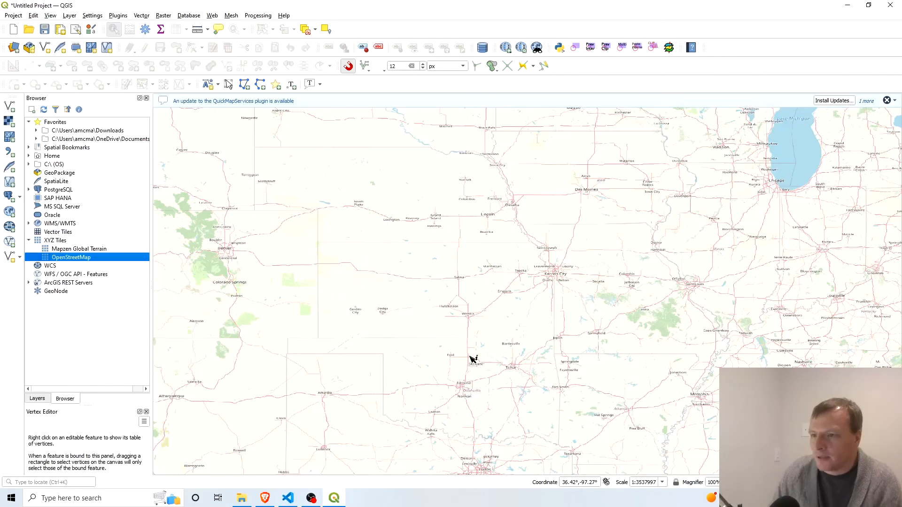
pyautogui.scroll(-1, 489, 226)
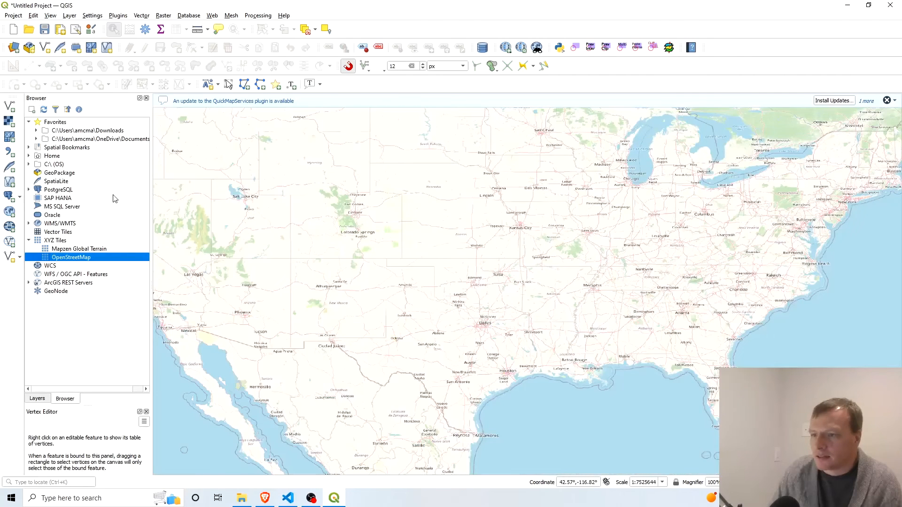
# Collapse the world_gold legend and move the OpenStreetMap layer below world_gold in the layer order.
pyautogui.click(37, 399)
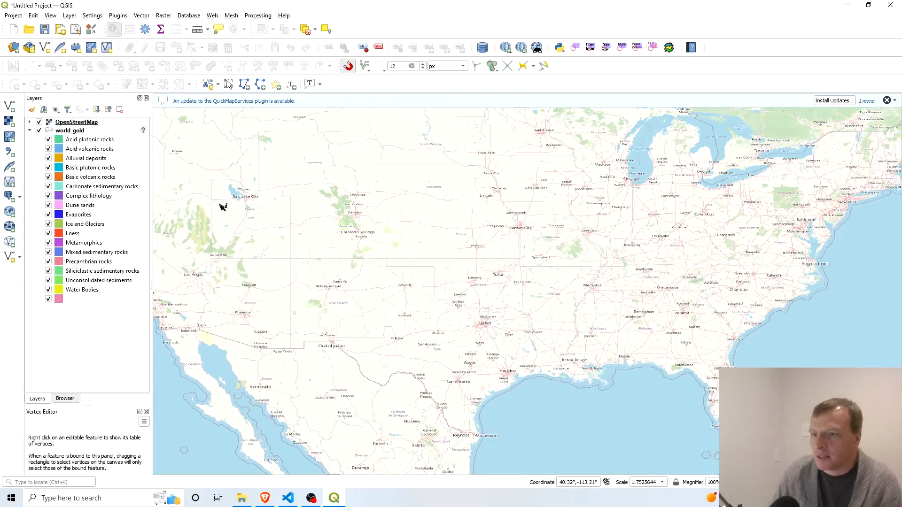
pyautogui.click(29, 130)
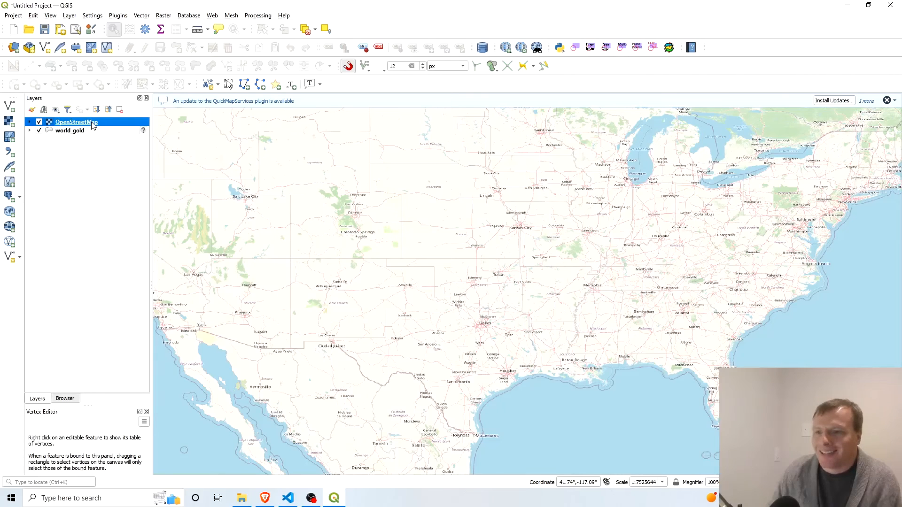
pyautogui.moveTo(93, 124); pyautogui.dragTo(87, 147)
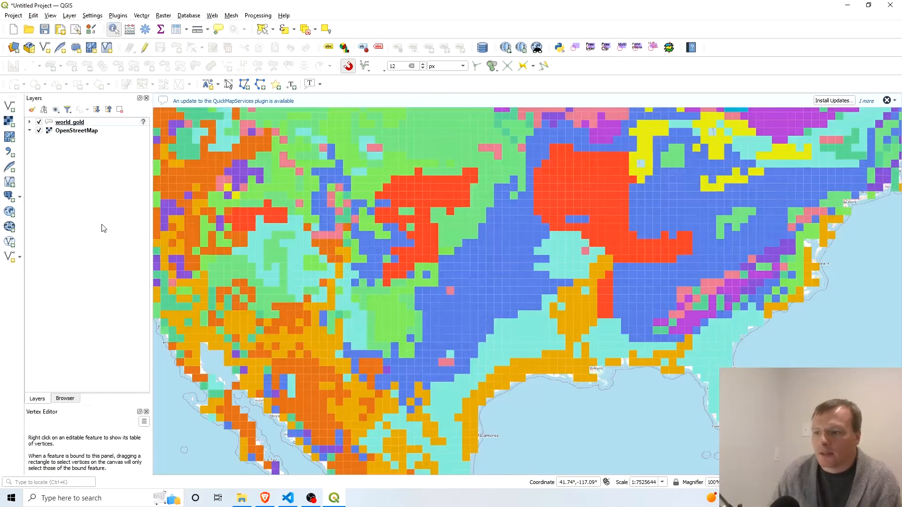
pyautogui.scroll(-1, 388, 229)
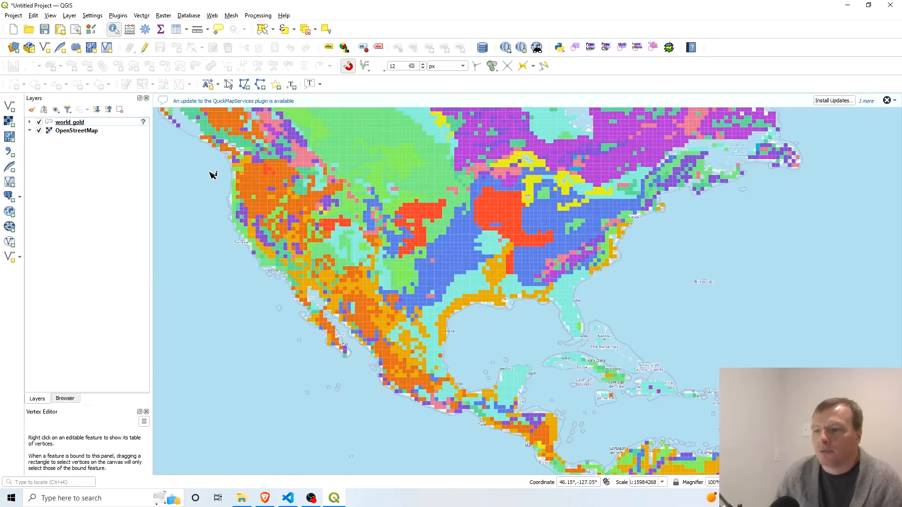
# Set the world_gold layer's rendering opacity to 50.6%, apply it and check the basemap through the grid cells around Colorado.
pyautogui.rightClick(78, 123)
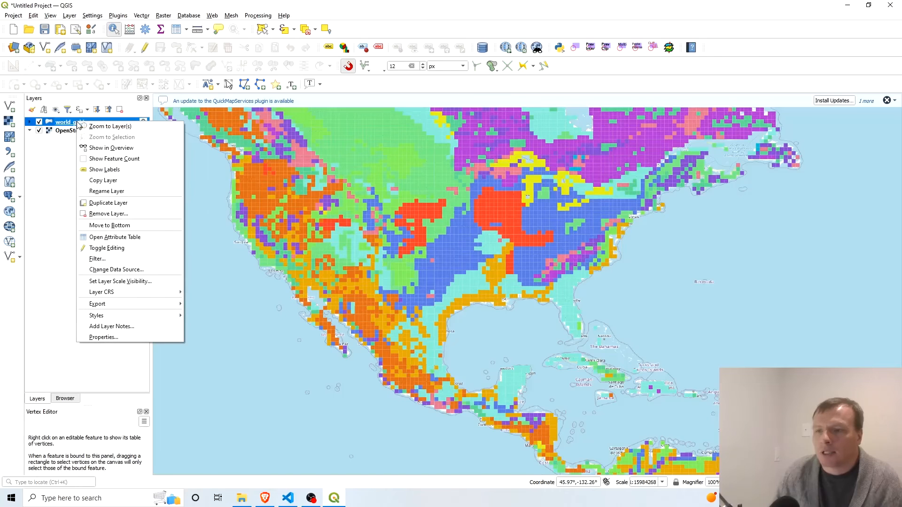
pyautogui.click(143, 335)
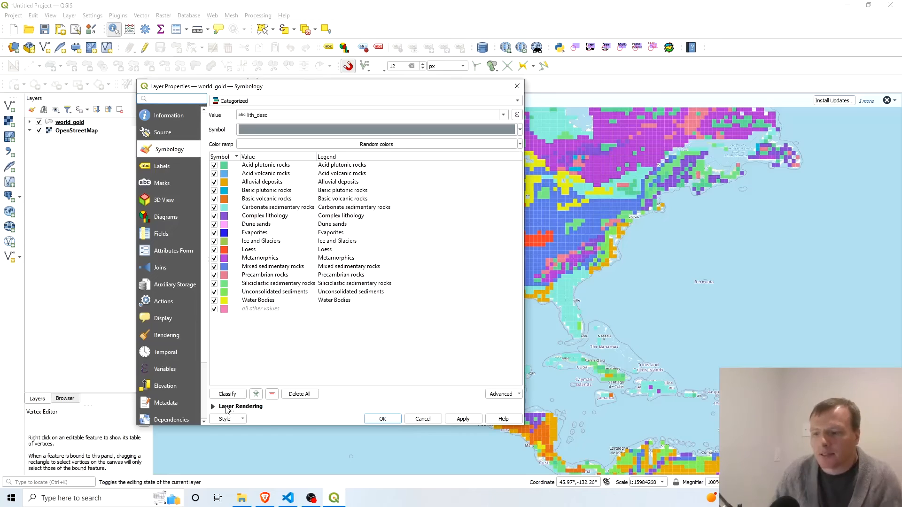
pyautogui.click(213, 406)
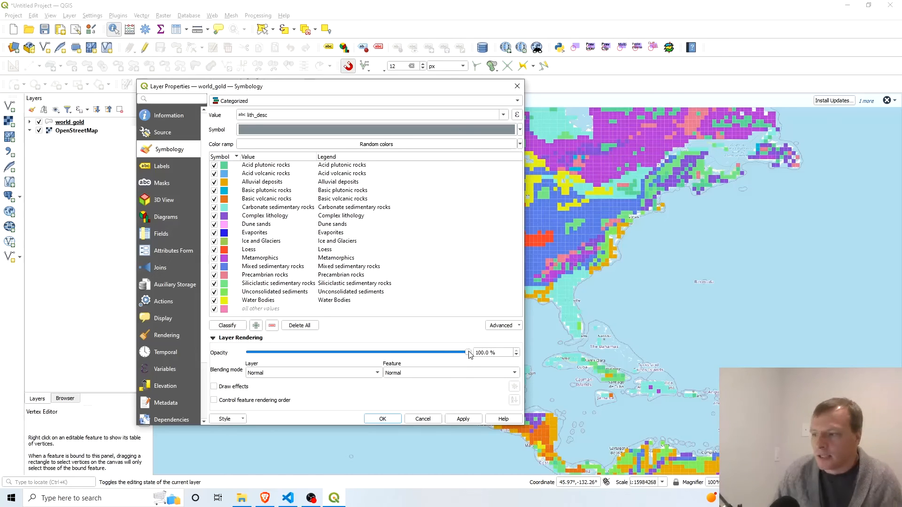
pyautogui.moveTo(469, 356); pyautogui.dragTo(360, 364)
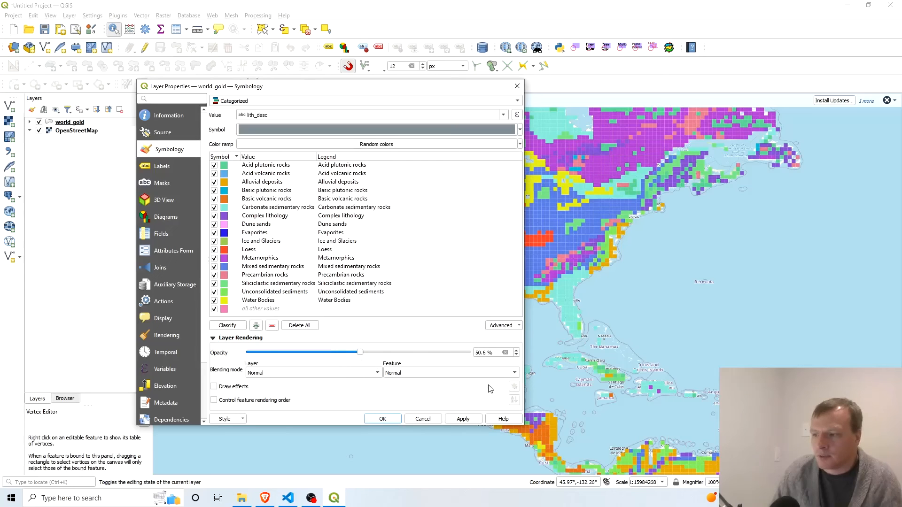
pyautogui.click(470, 417)
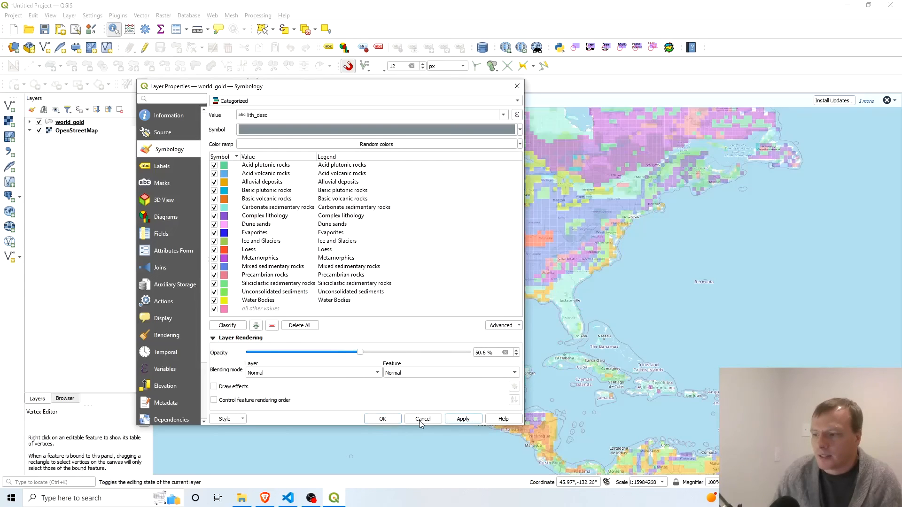
pyautogui.click(383, 419)
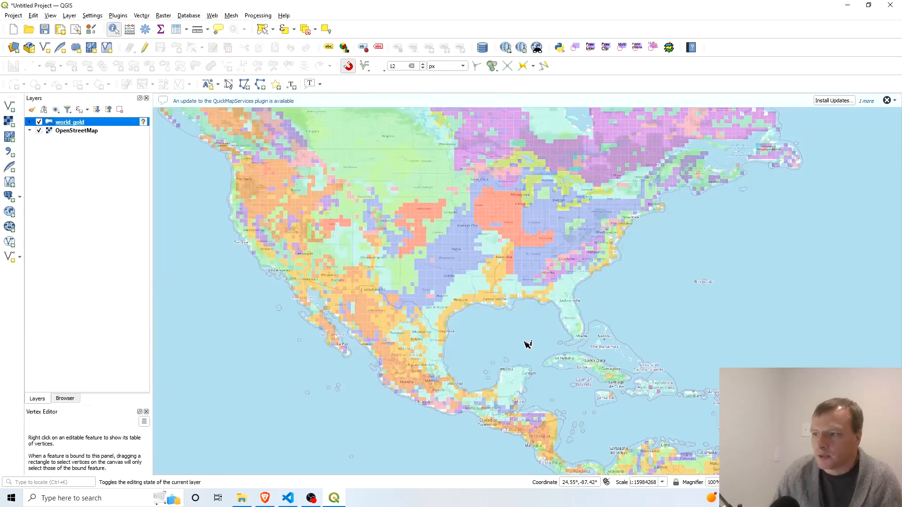
pyautogui.scroll(1, 379, 228)
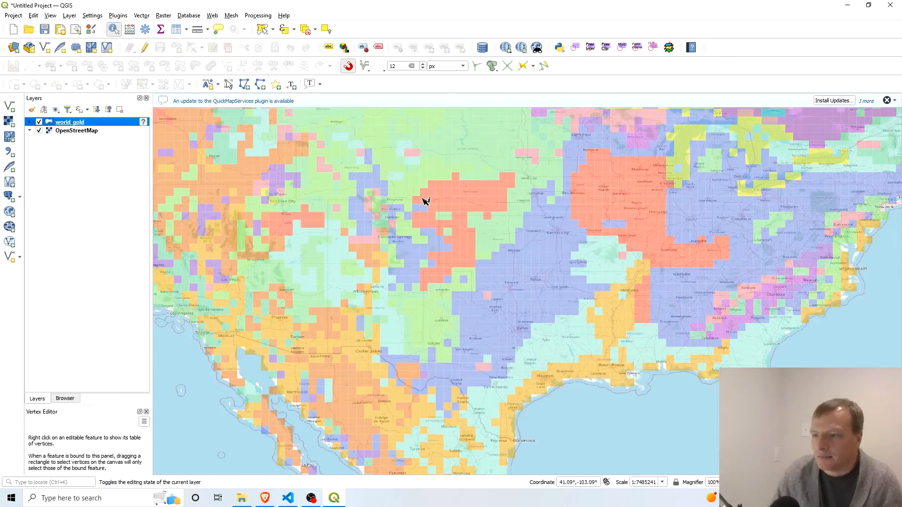
pyautogui.scroll(2, 402, 208)
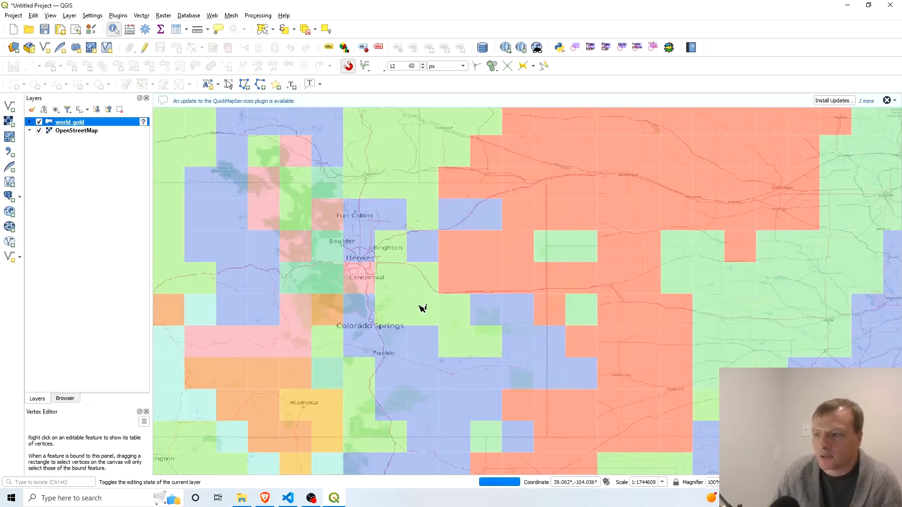
pyautogui.scroll(-2, 420, 296)
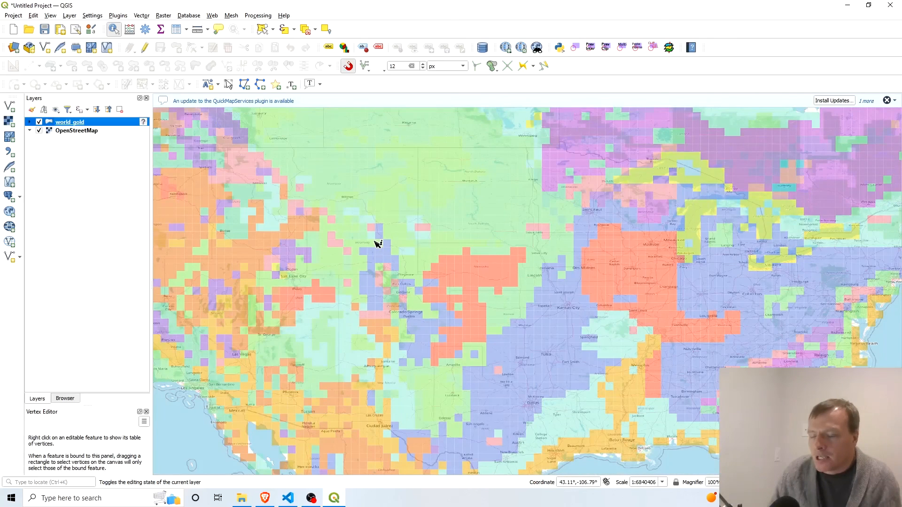